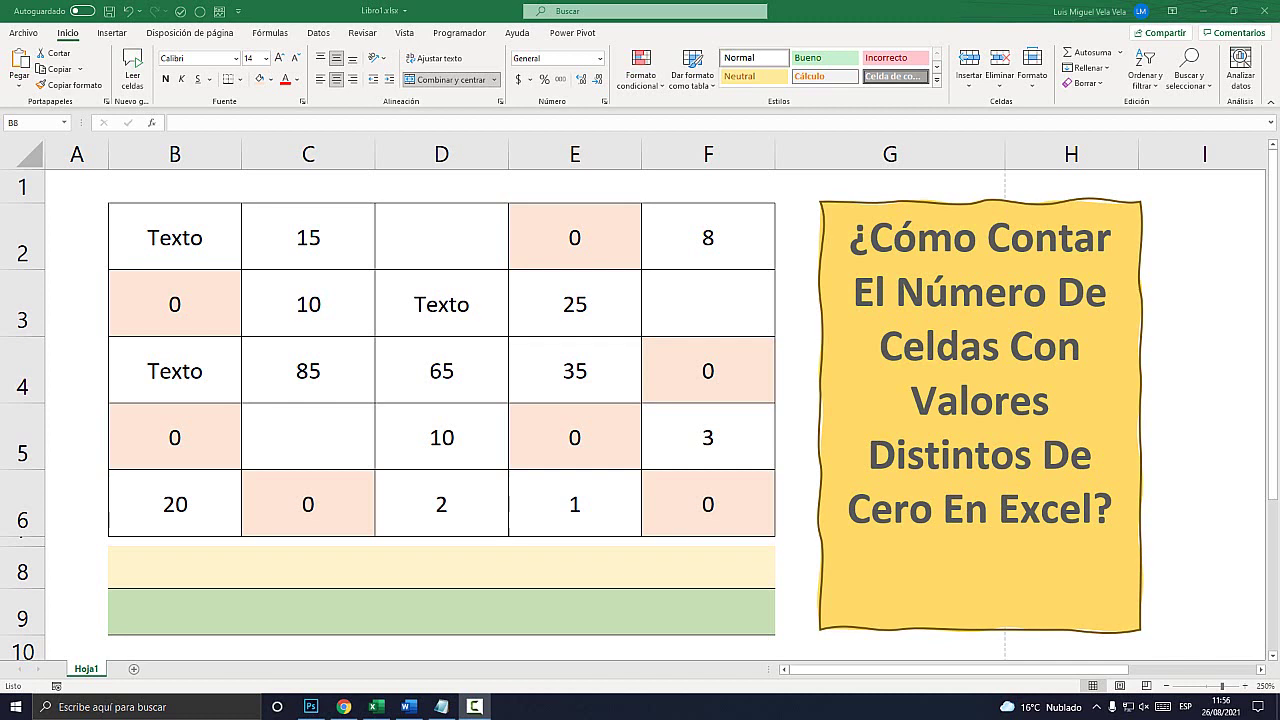
- Look over the data range B2:F6 and select the yellow answer cell B8
left_click(1041, 455)
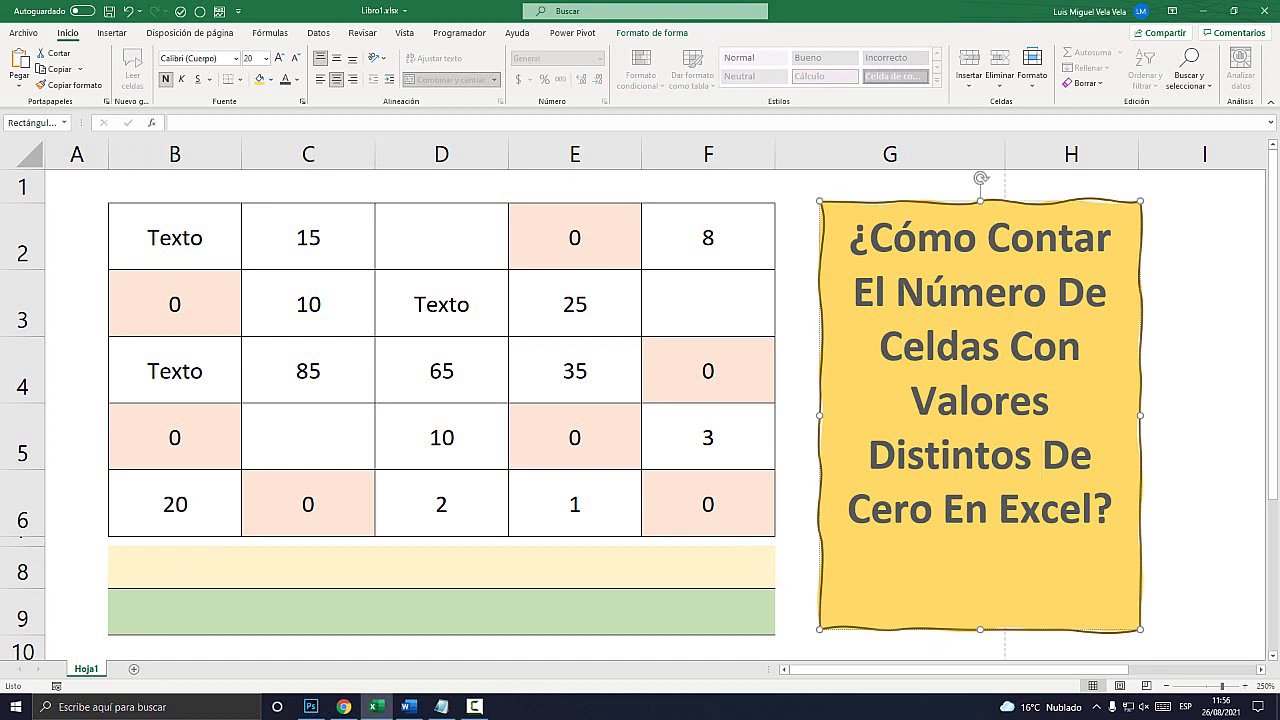
left_click(575, 436)
left_click_drag(175, 237, 708, 503)
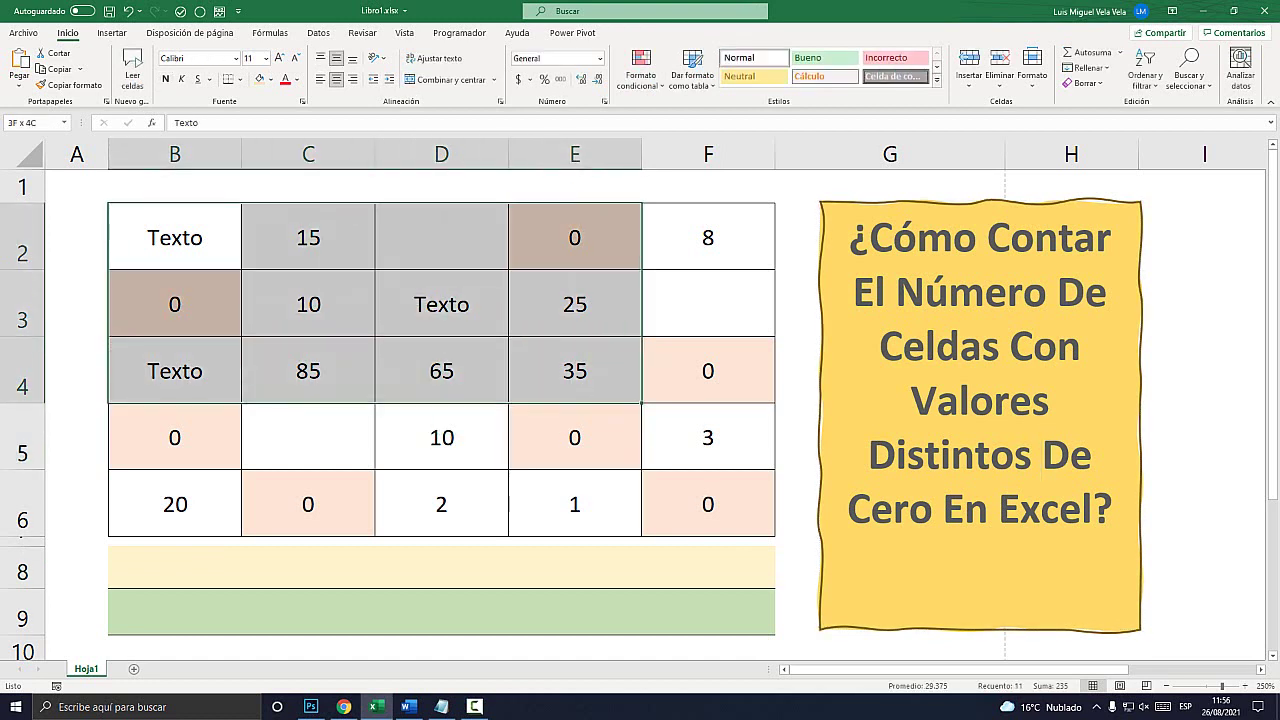
left_click_drag(441, 612, 441, 566)
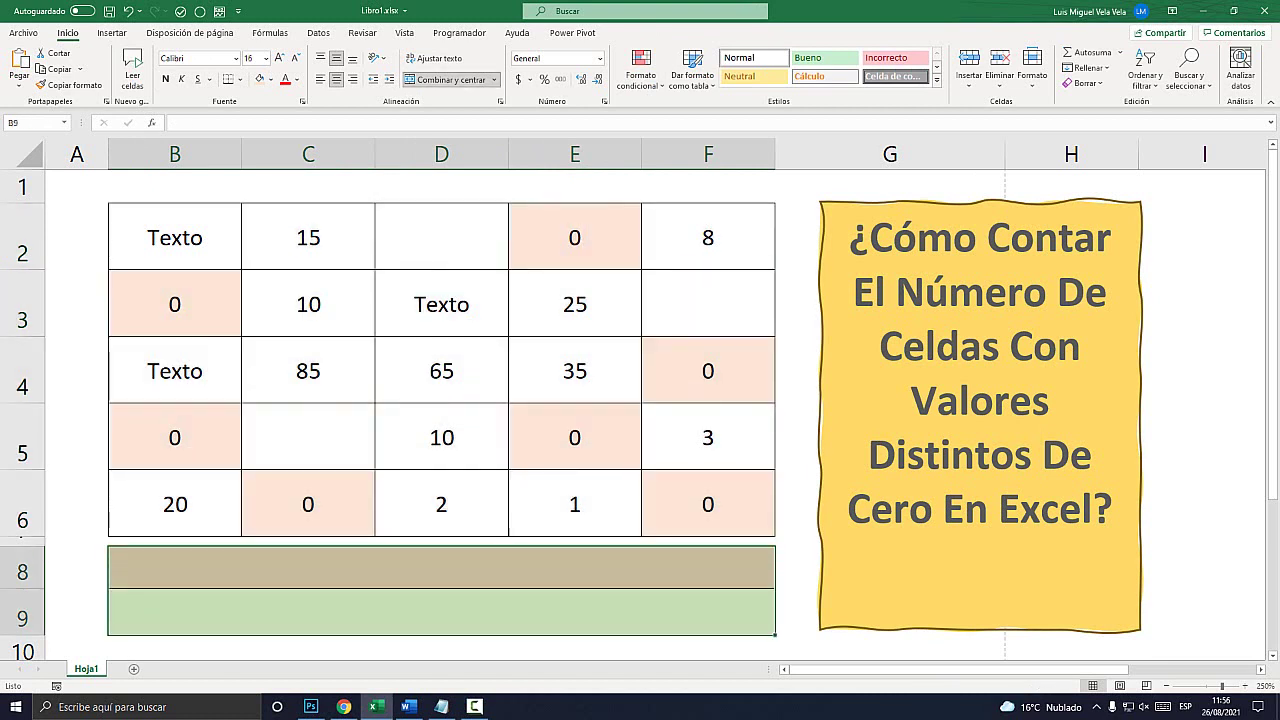
left_click(441, 566)
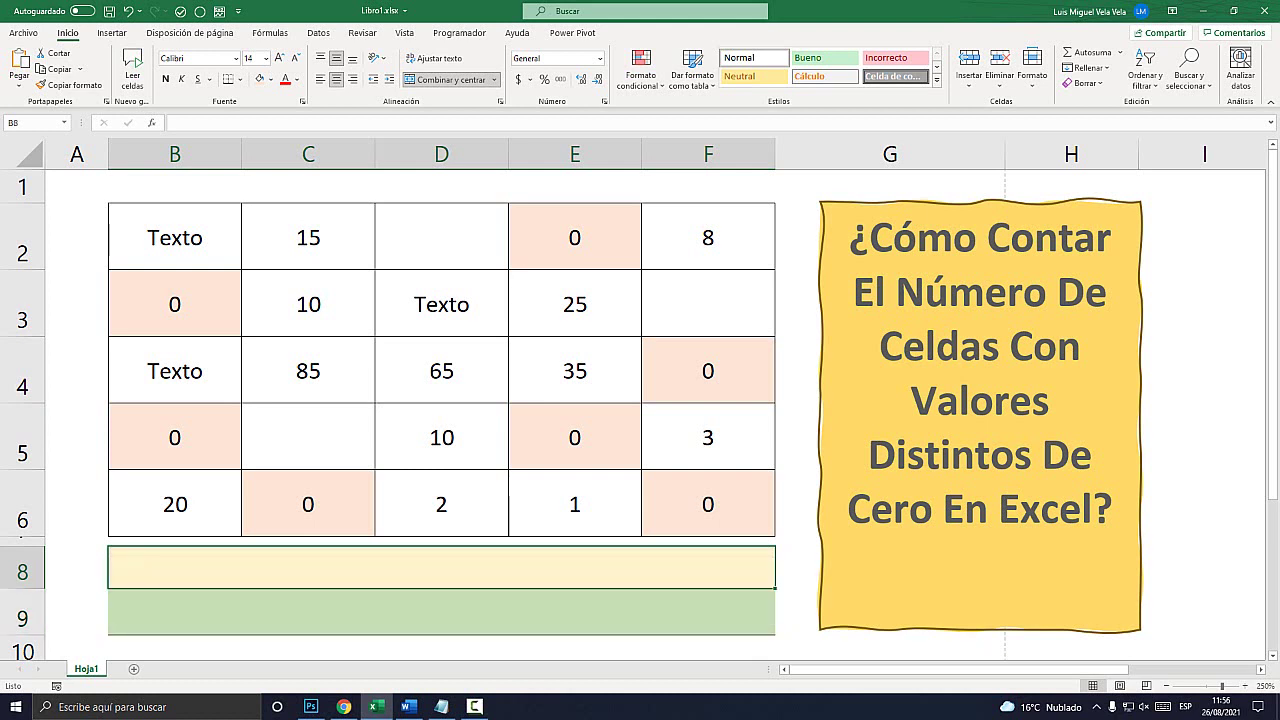
left_click_drag(708, 237, 175, 503)
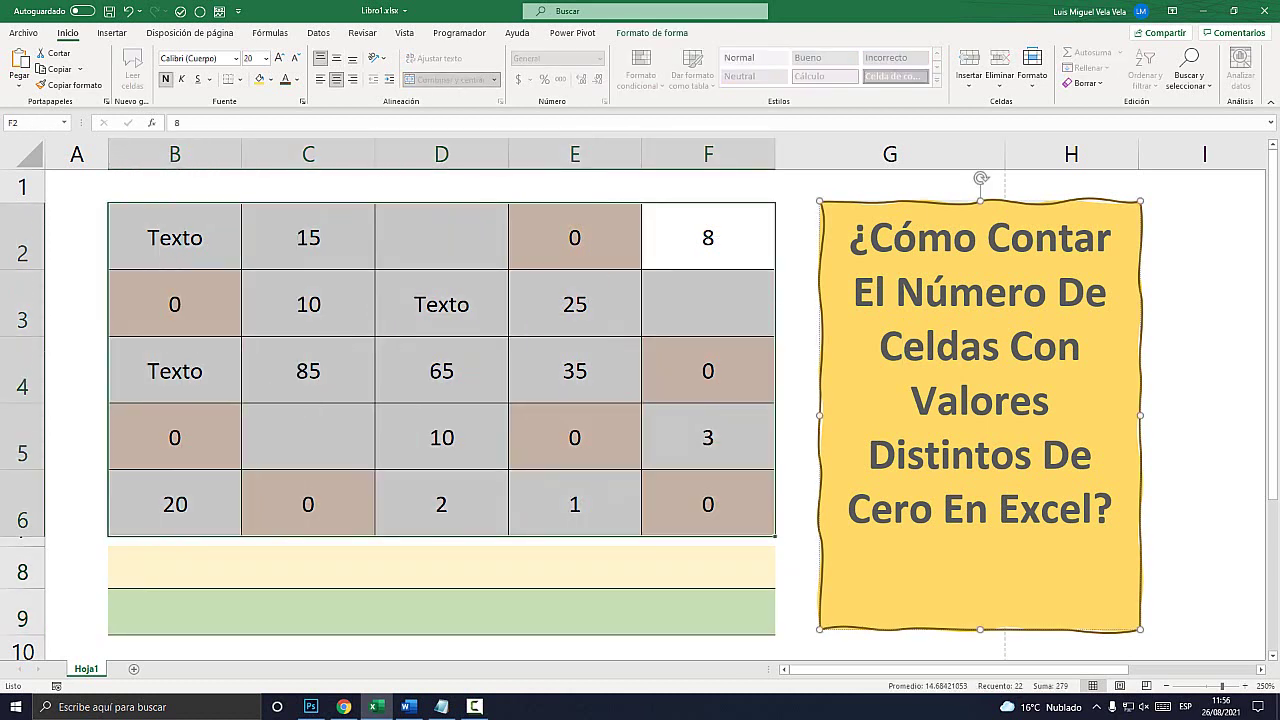
left_click(441, 437)
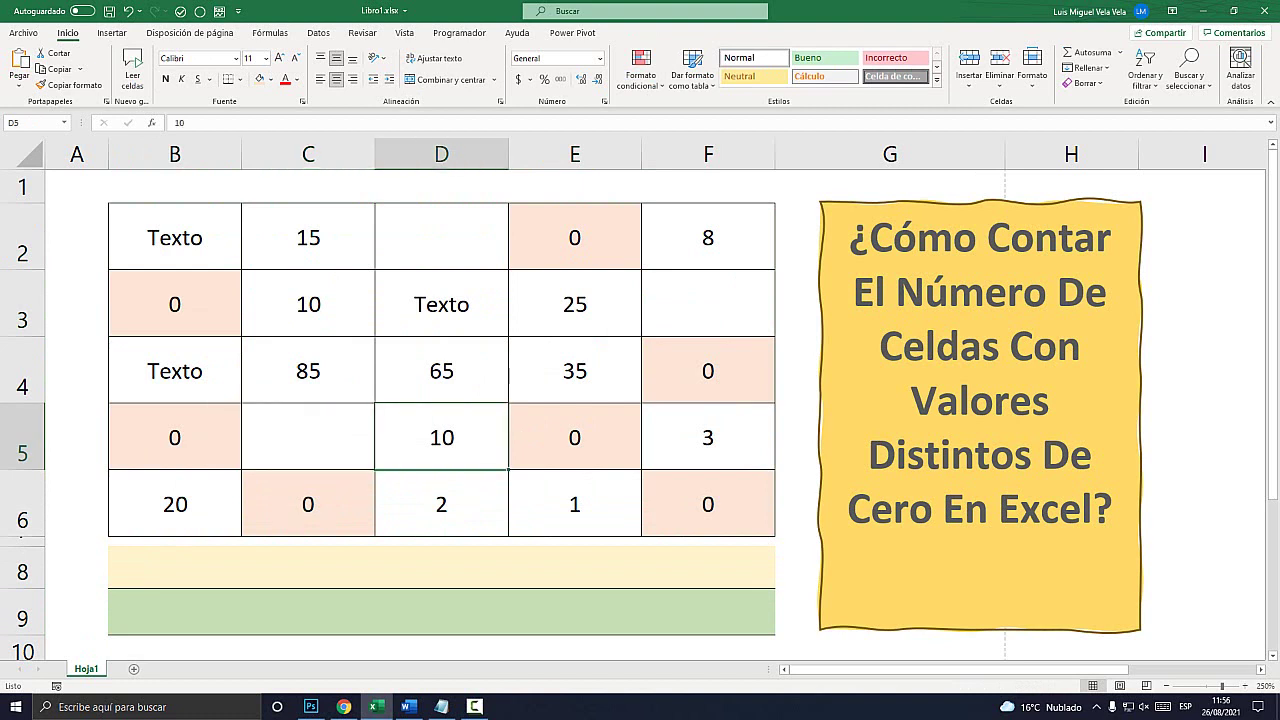
left_click(441, 566)
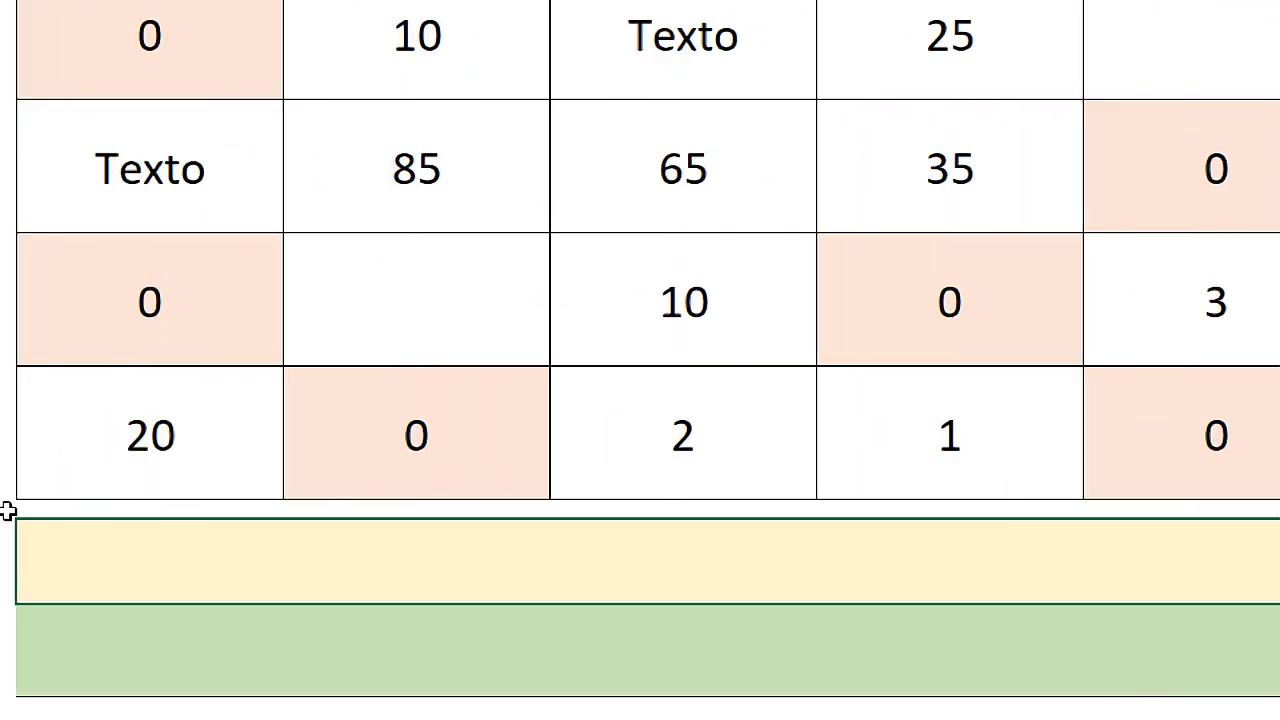
- Type =CONTAR.SI(B2:F6;"Distinto0" into B8, with "Distinto0" as a placeholder criterion
type("=c")
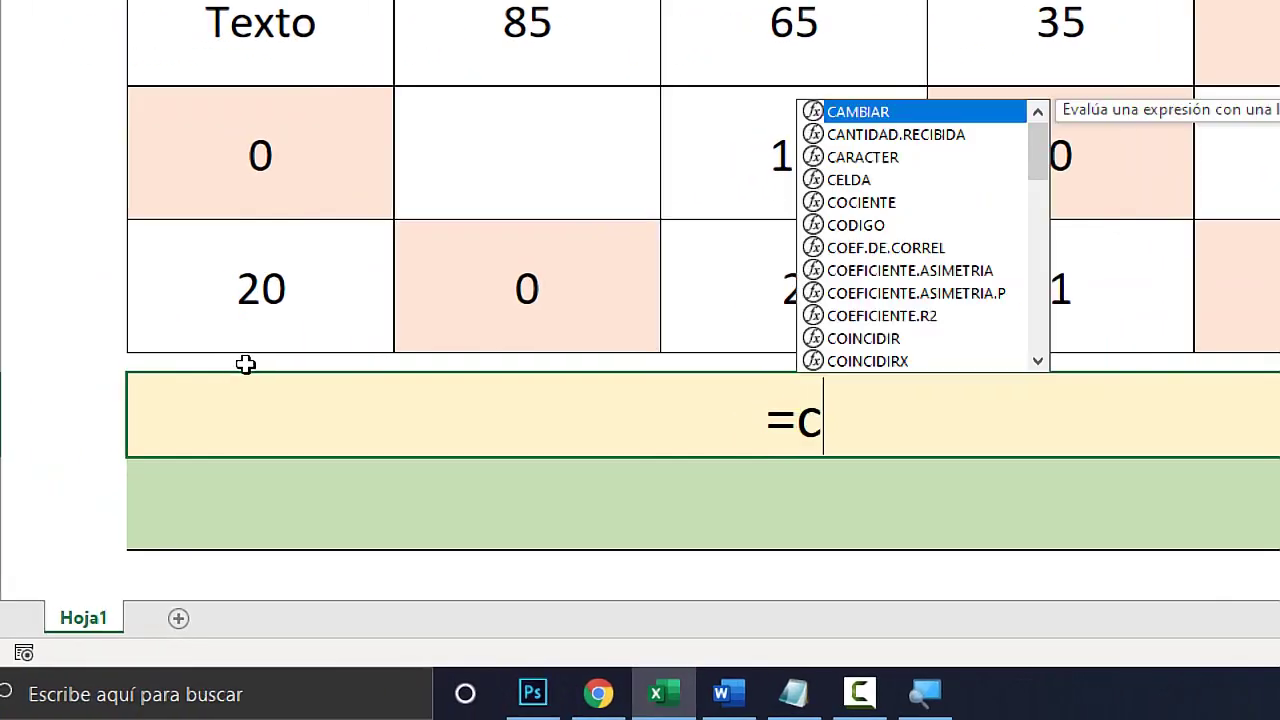
type("ontar.si")
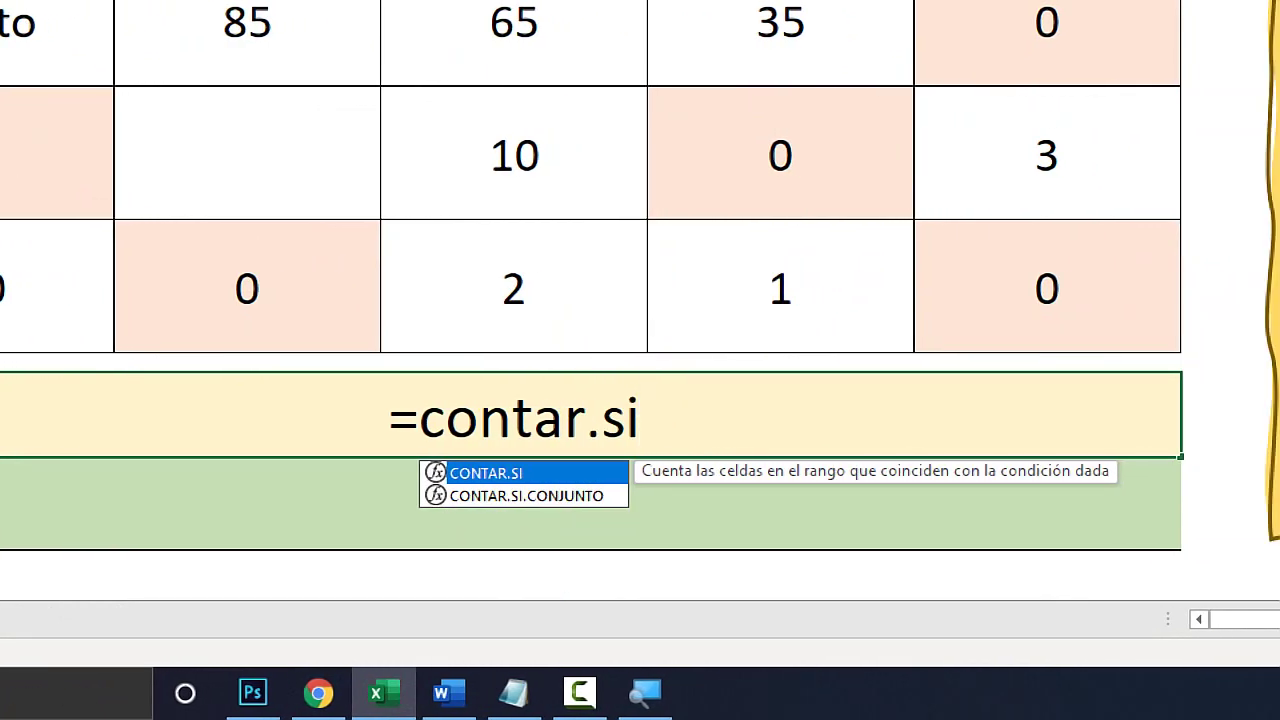
key("Tab")
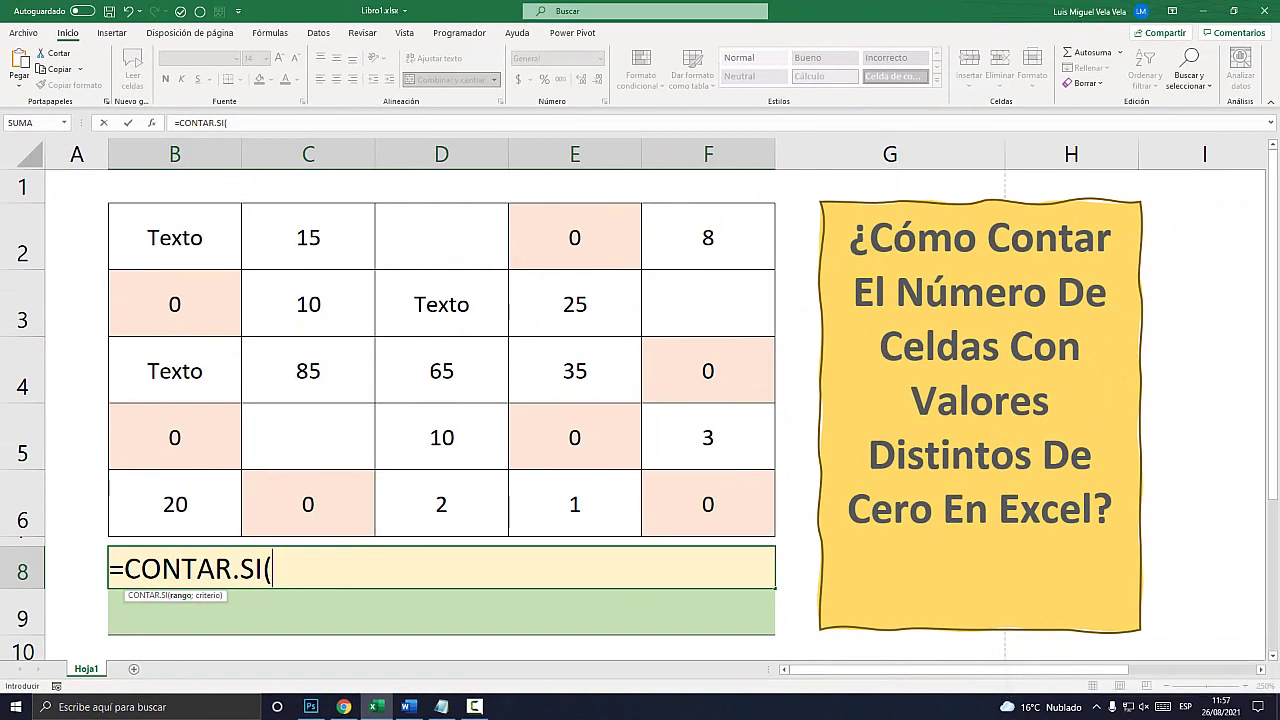
left_click_drag(175, 237, 765, 528)
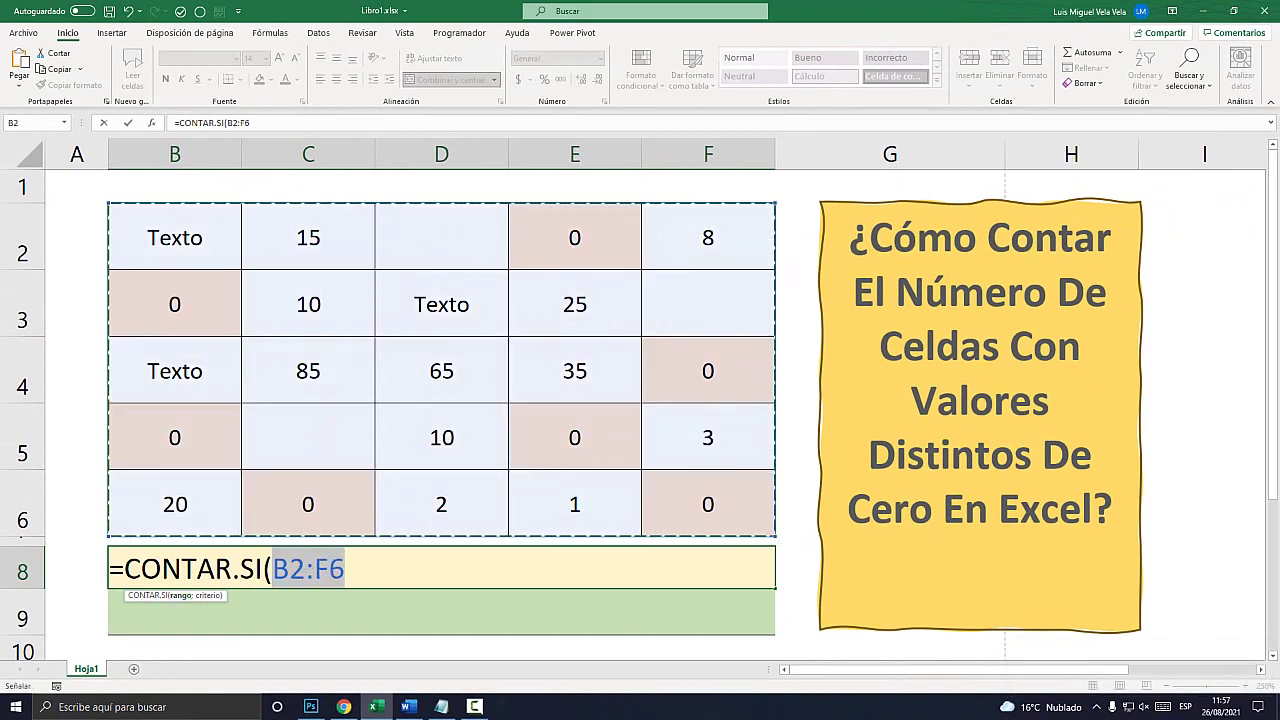
key("F2")
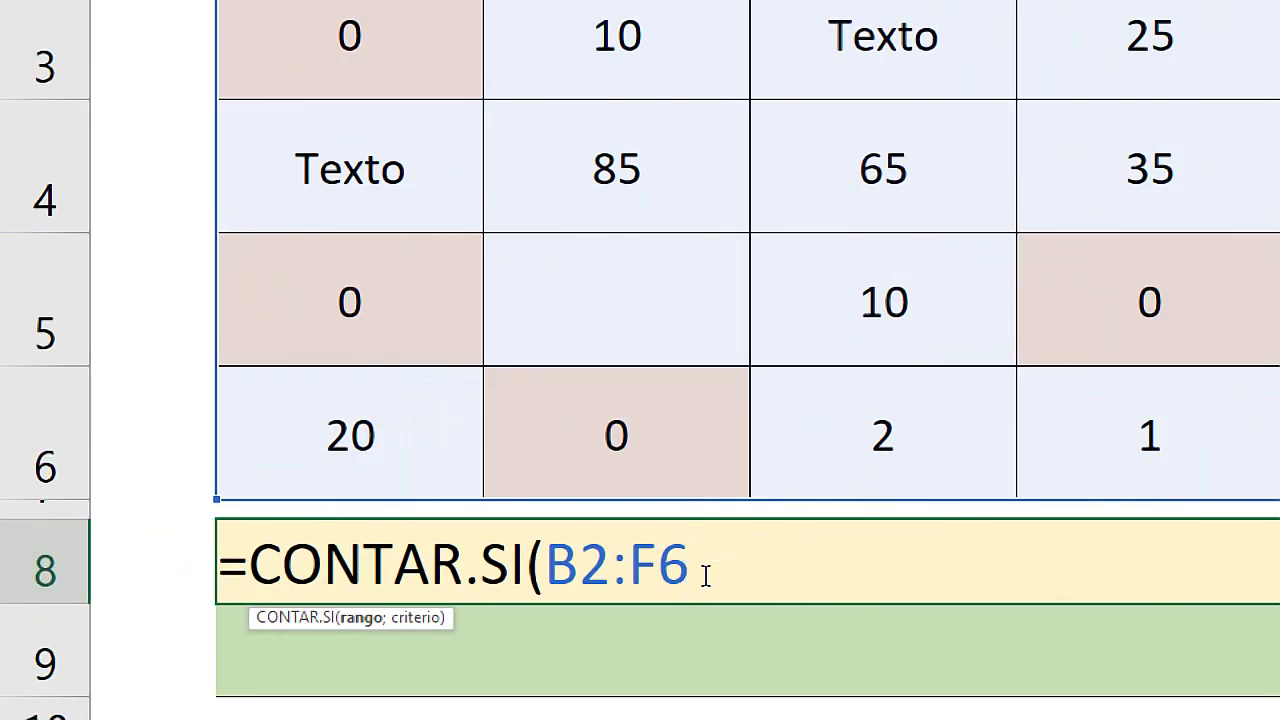
type(";")
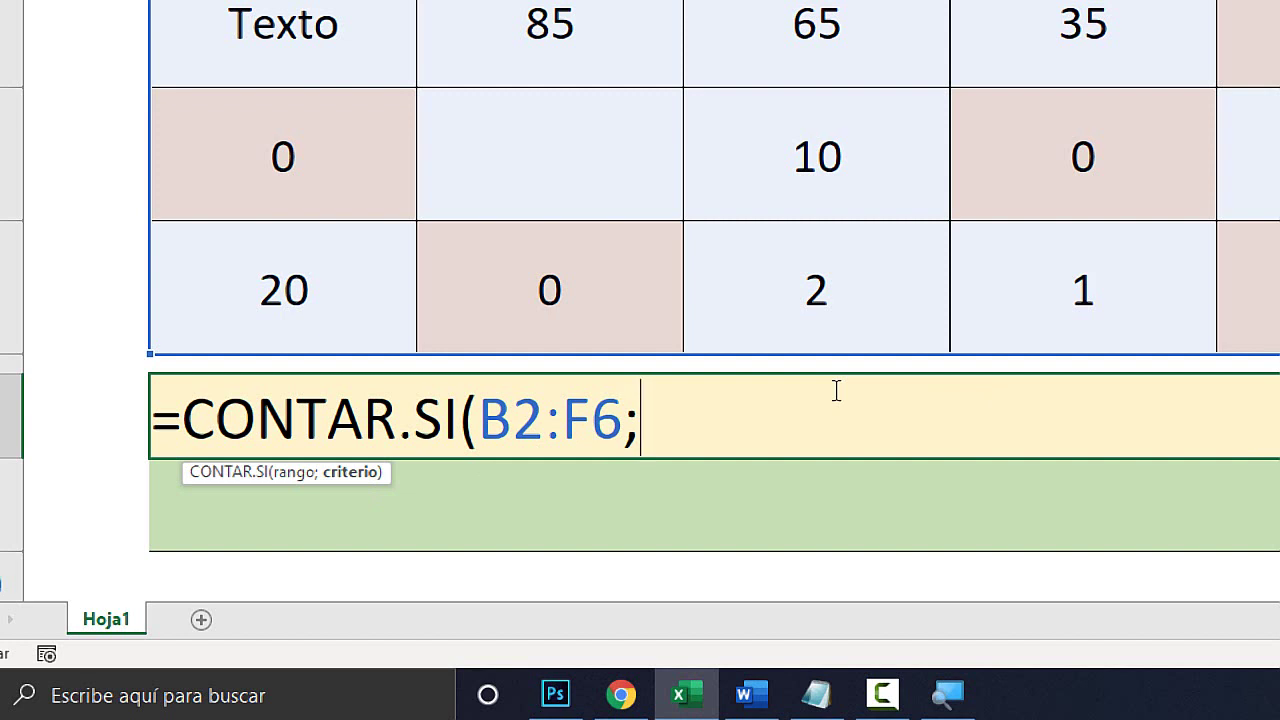
type("\"\"")
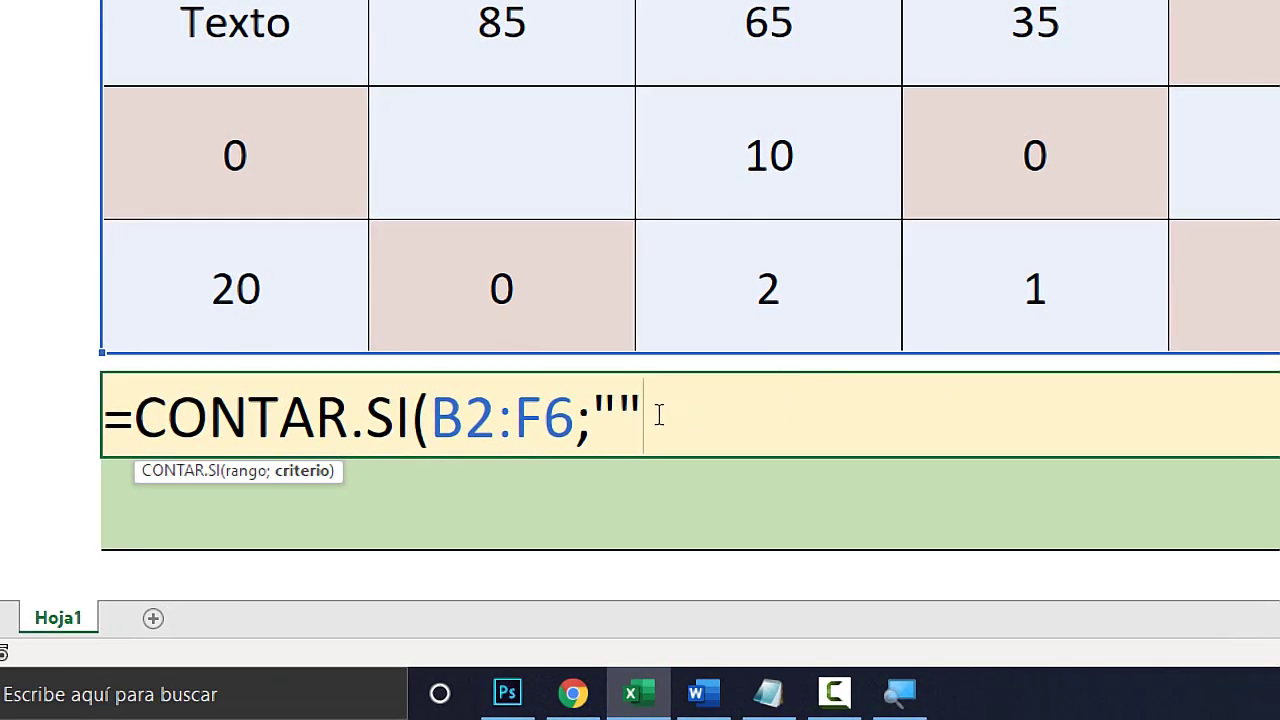
key("Left")
type("Distinto")
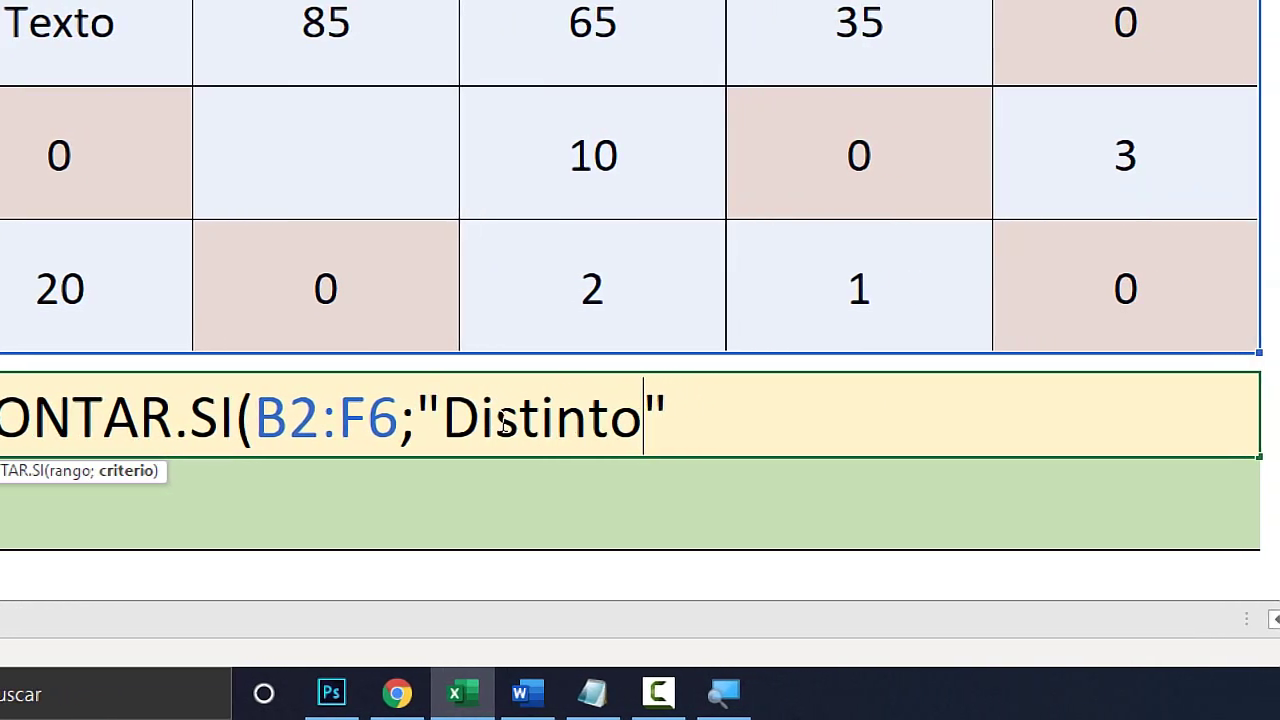
type("0")
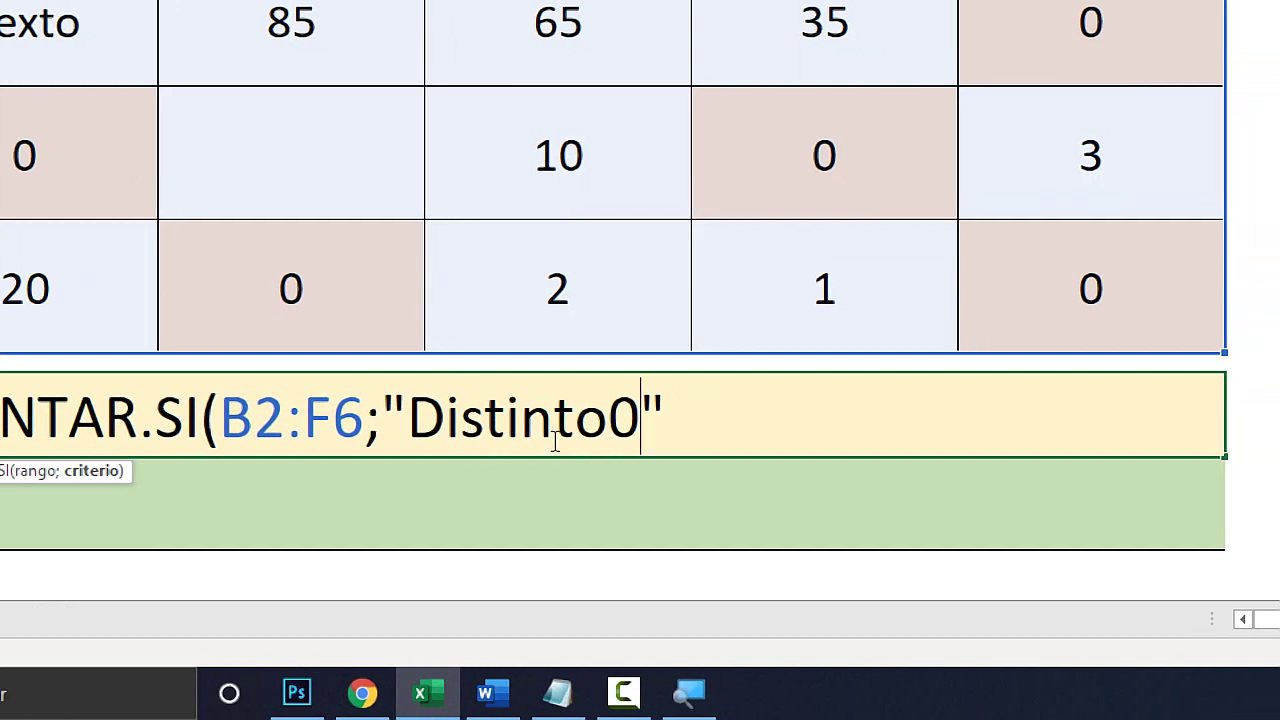
- Replace the word Distinto with <> so the criterion reads "<>0"
left_click_drag(608, 418, 410, 420)
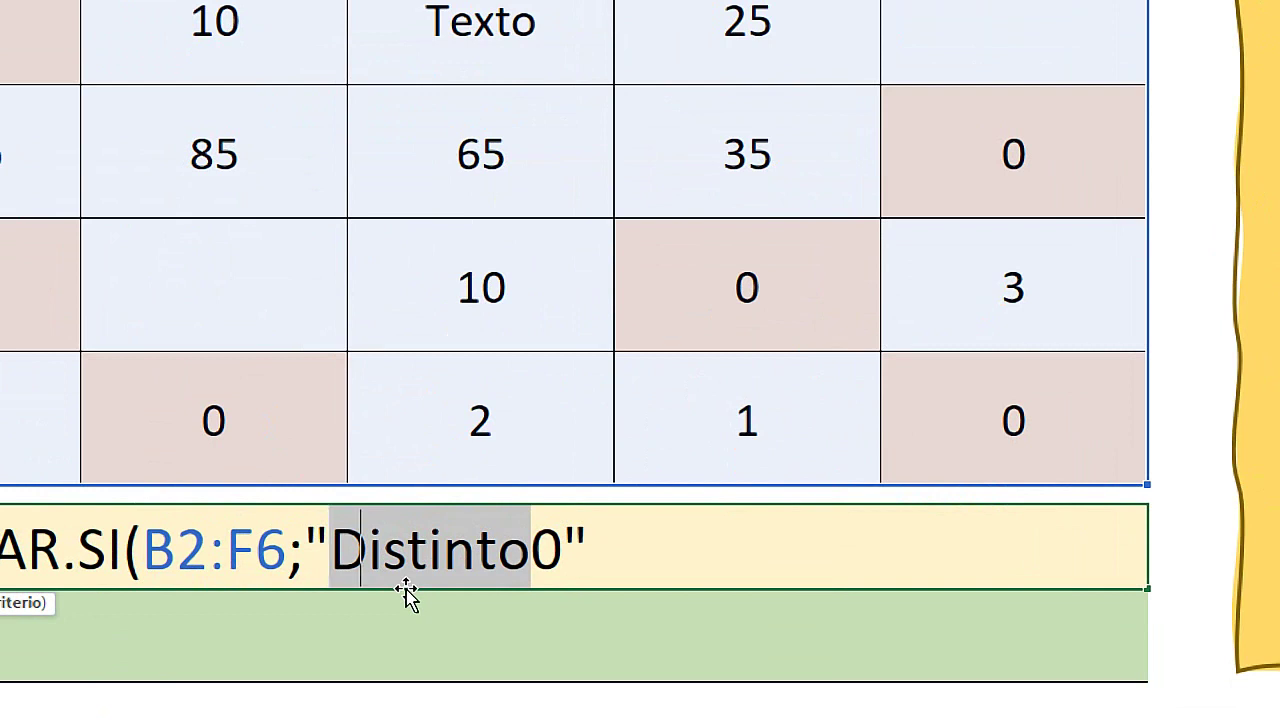
type("<>")
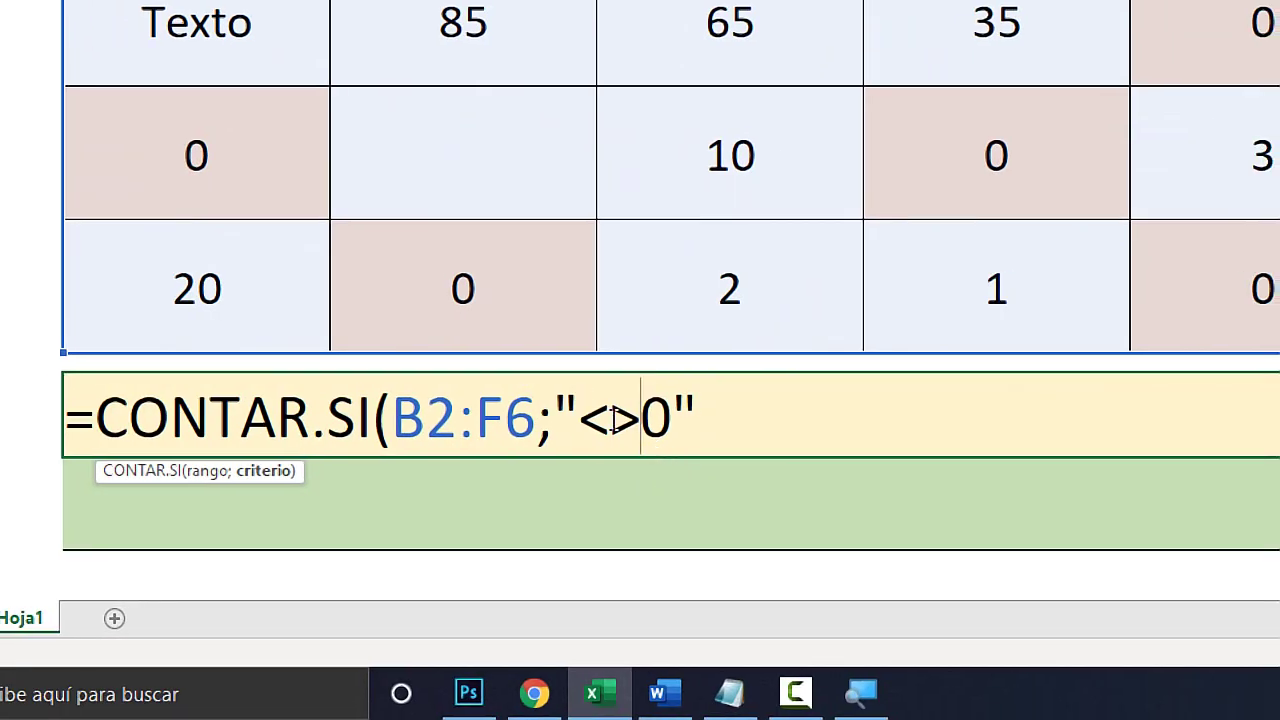
key("shift+Left")
key("shift+Left")
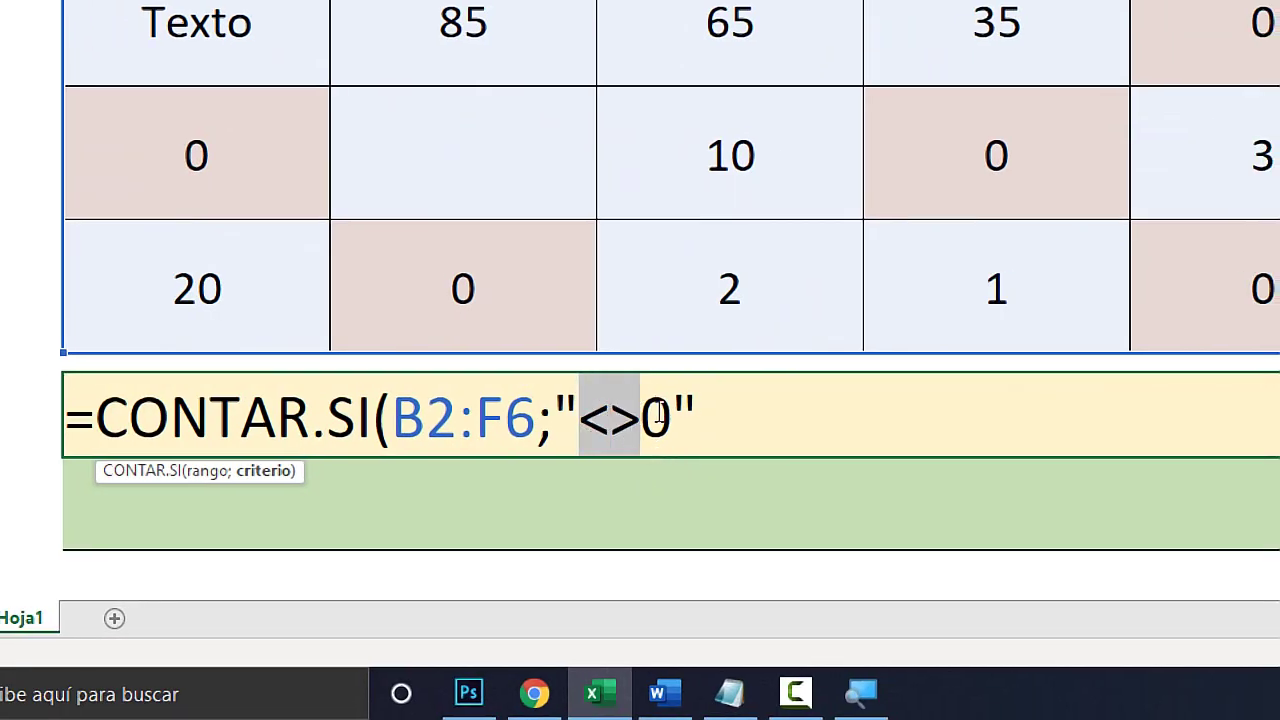
left_click(610, 418)
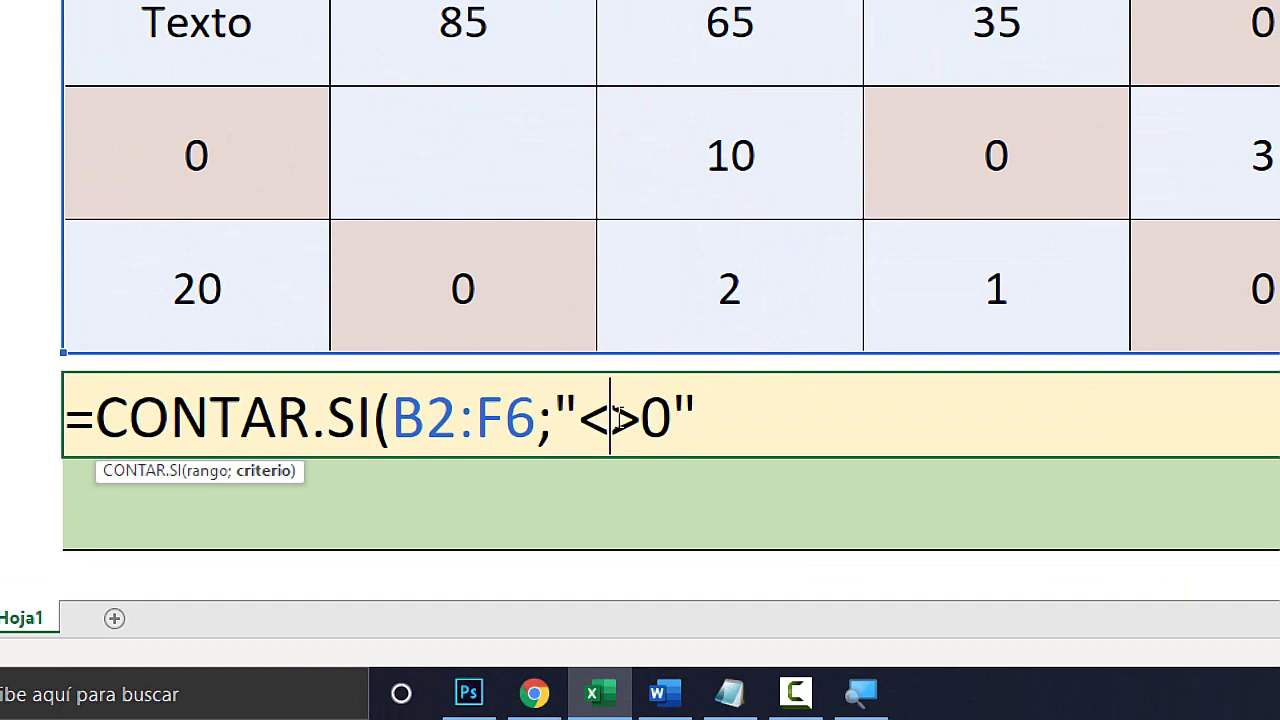
key("shift+Left")
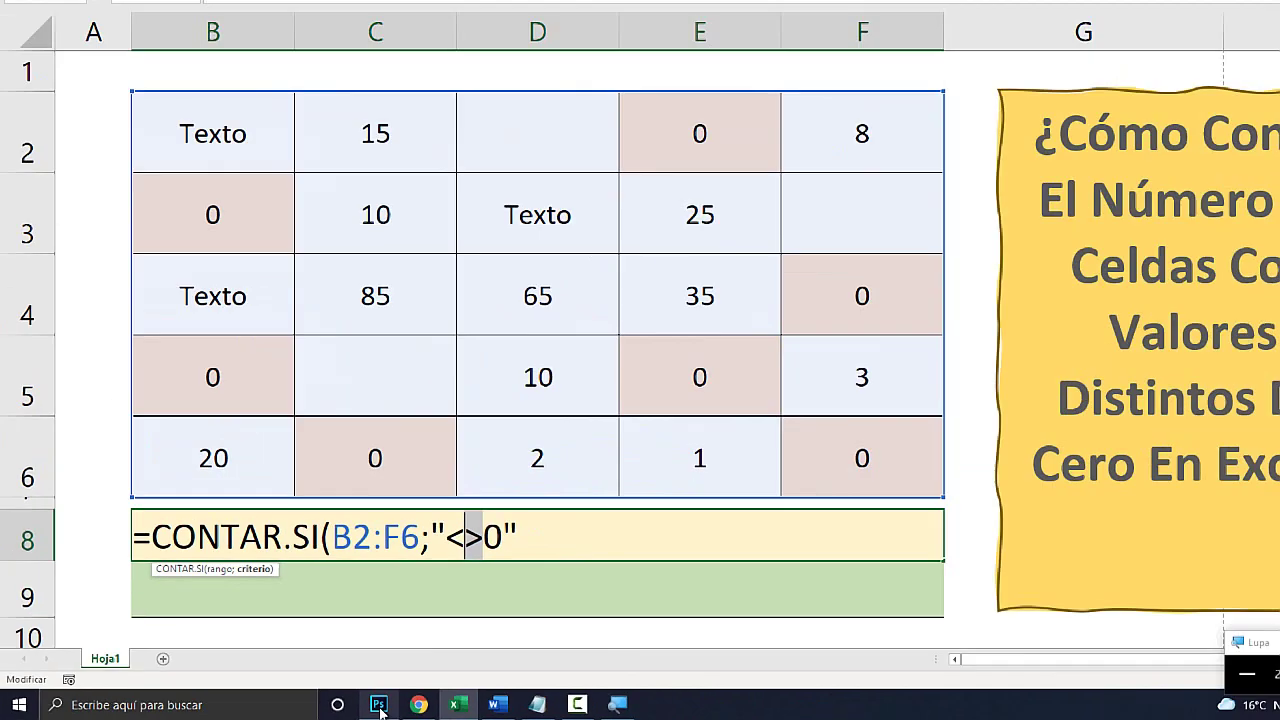
- On the keyboard image, circle the Alt, keypad 6 and keypad 0 keys in red
left_click(469, 692)
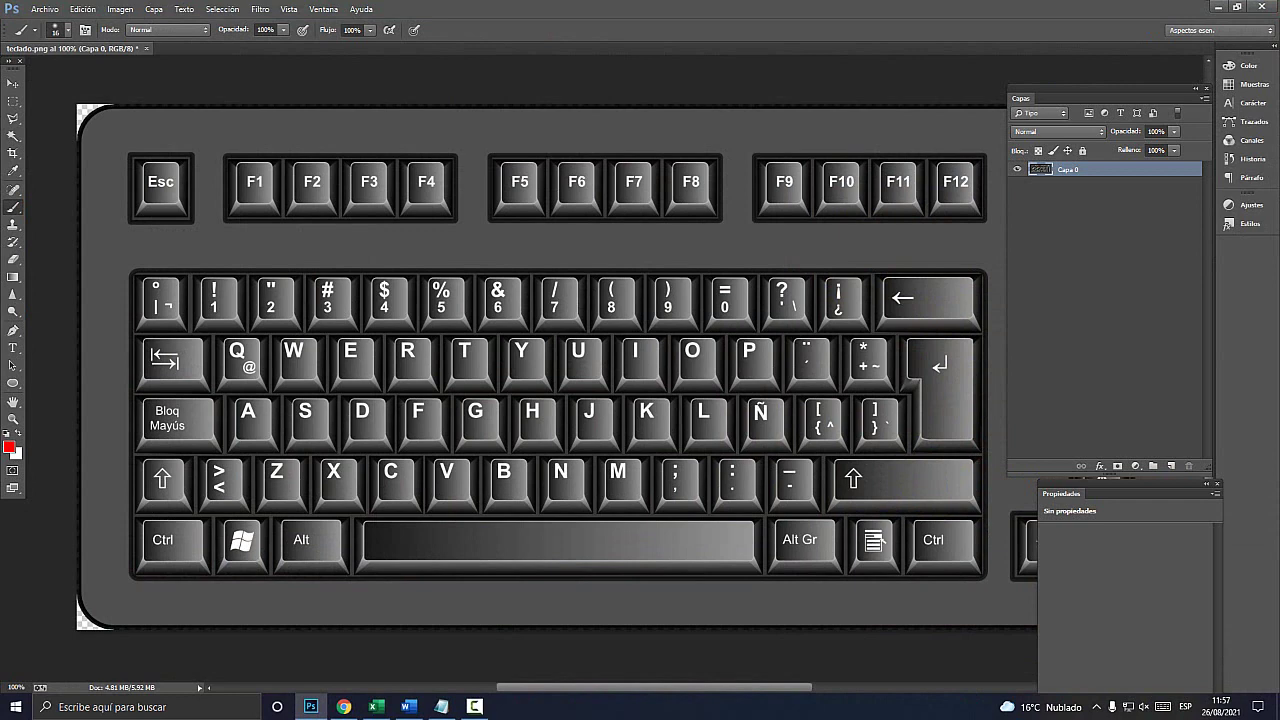
key("ctrl+minus")
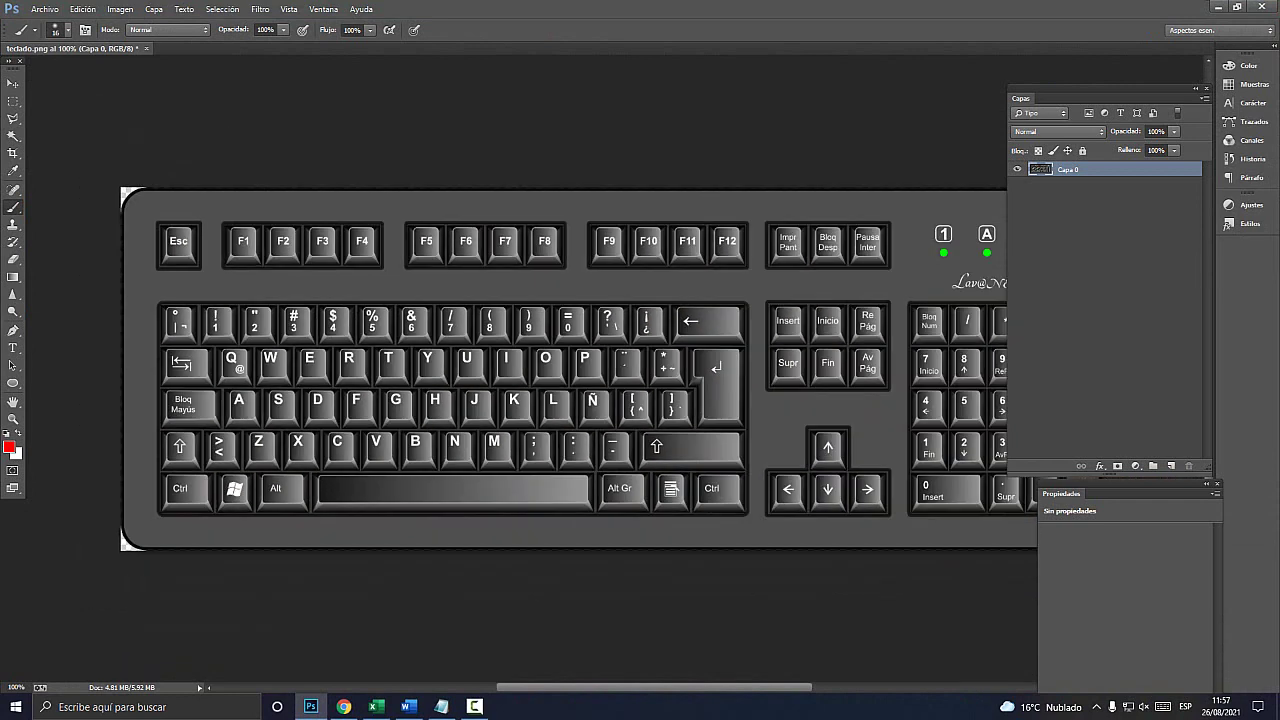
left_click_drag(314, 460, 325, 452)
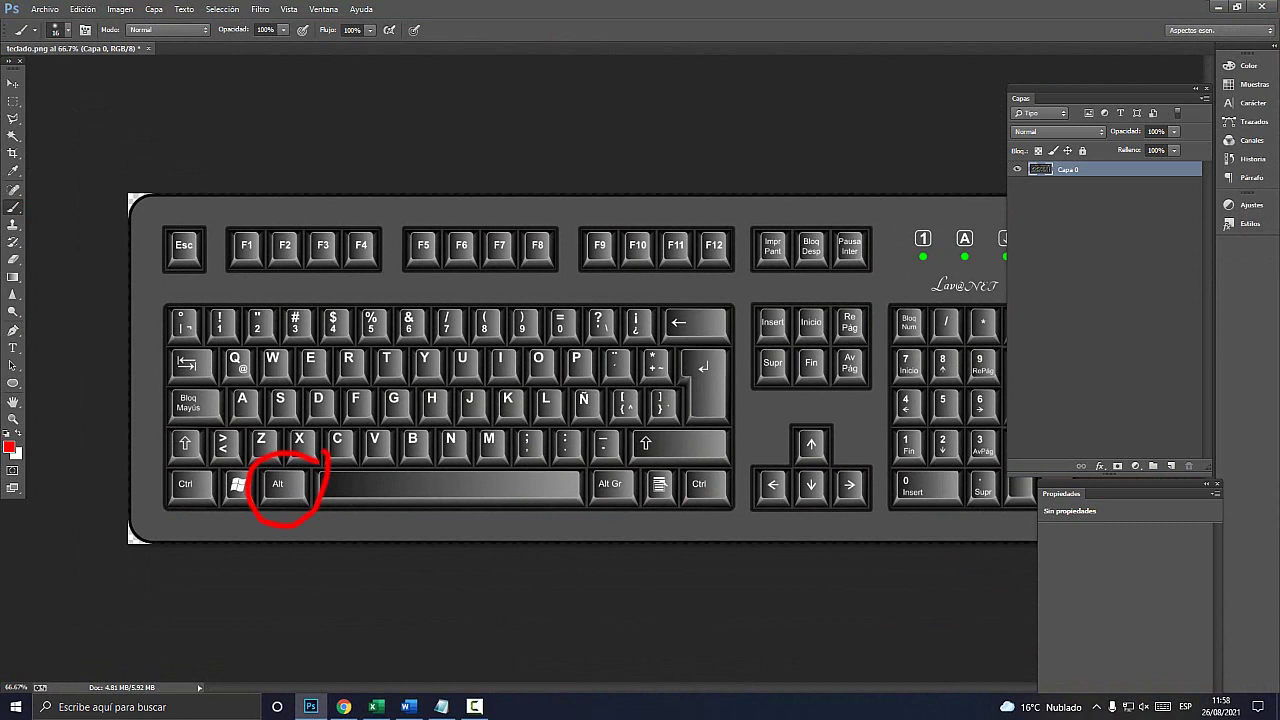
key("F7")
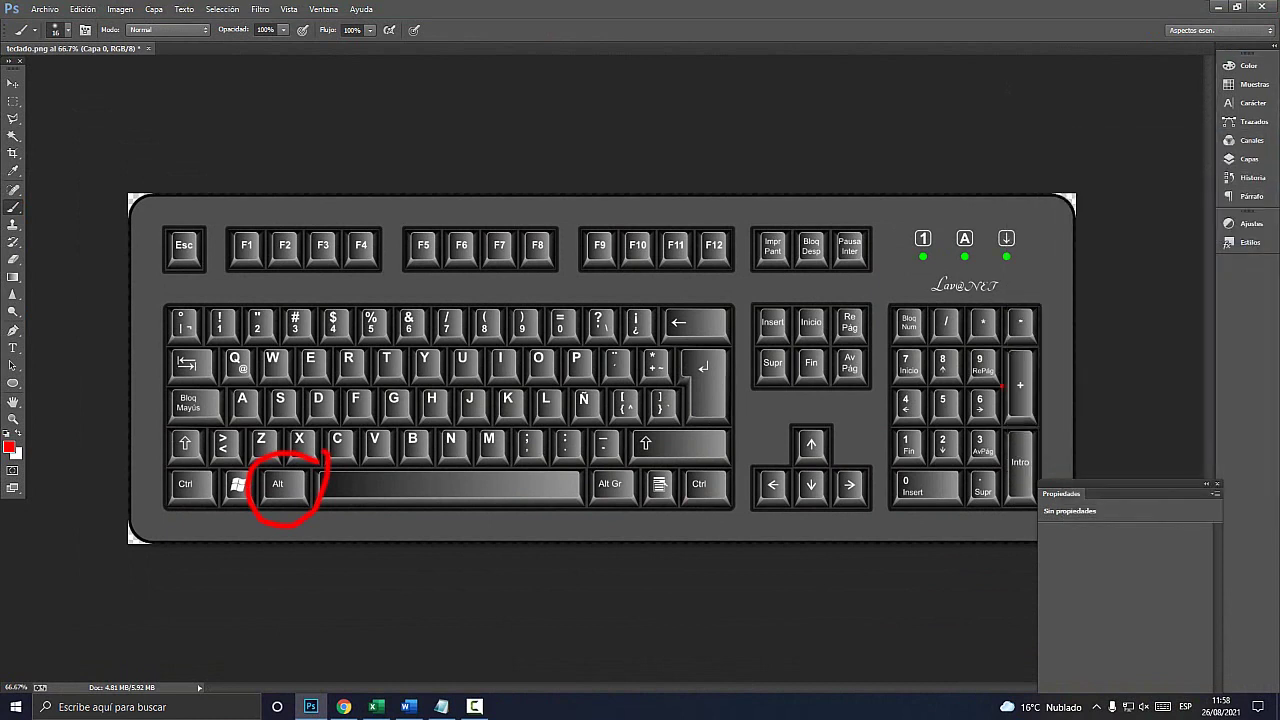
left_click_drag(1002, 385, 1001, 390)
left_click_drag(955, 449, 948, 452)
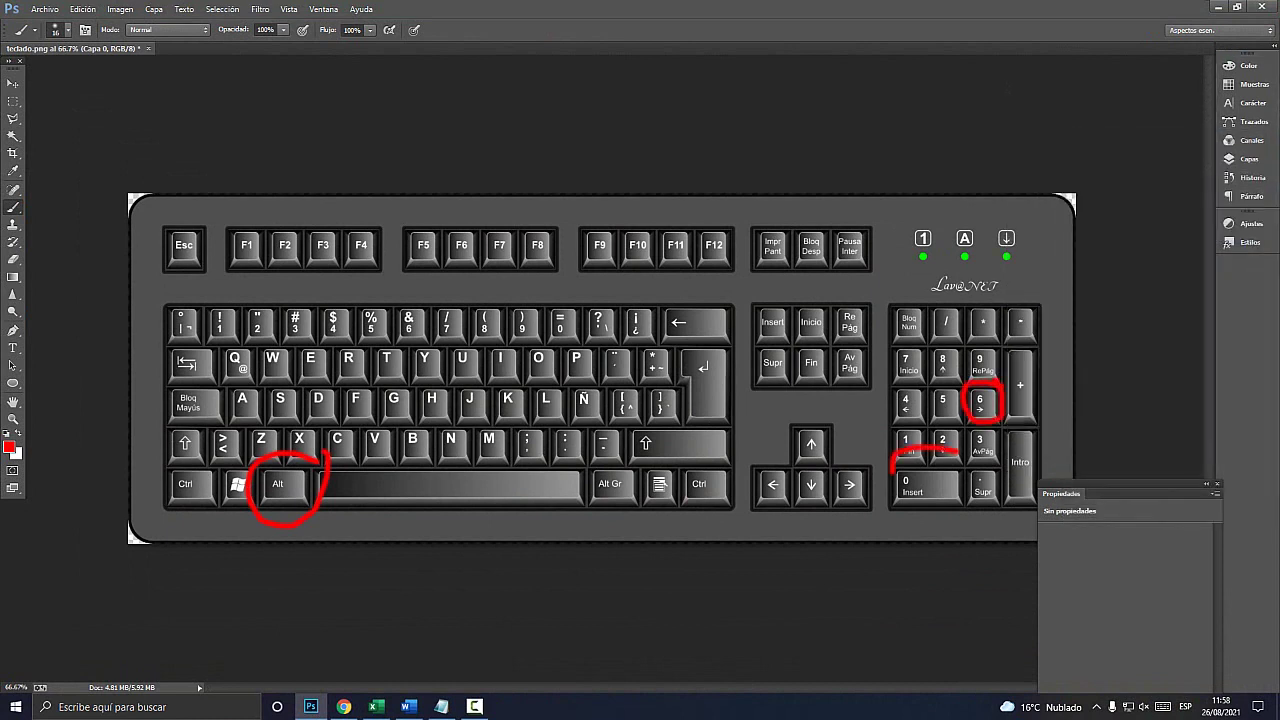
- At 100% zoom, draw a red check mark beside the Alt key and open a blank Notepad
key("ctrl+plus")
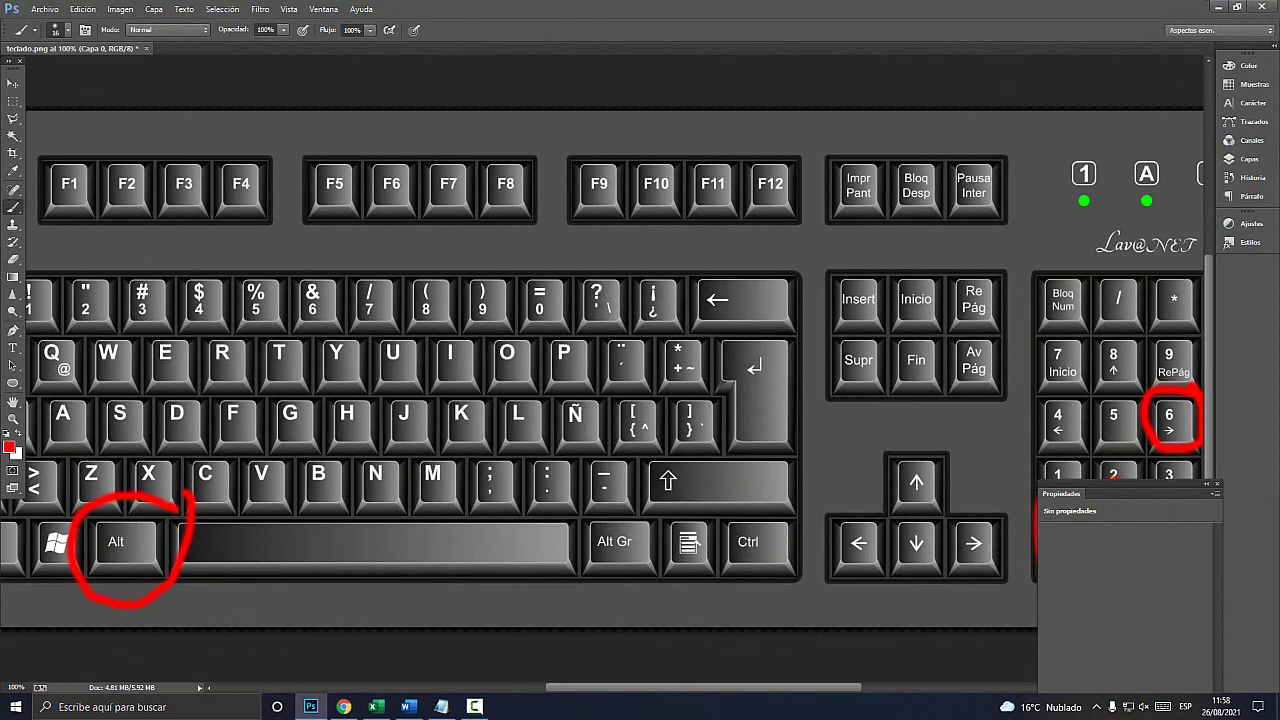
mouse_move(206, 465)
left_mouse_down()
mouse_move(360, 458)
mouse_move(478, 342)
left_mouse_up()
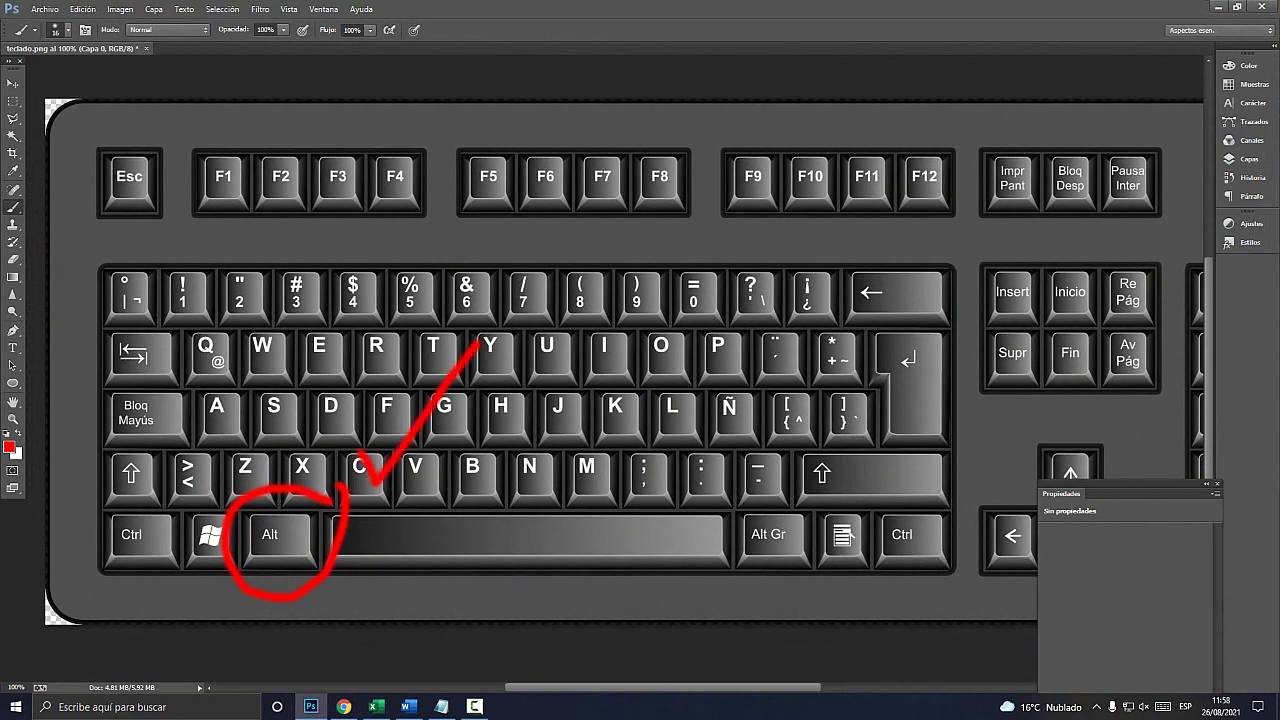
scroll(519, 393, "right", 10)
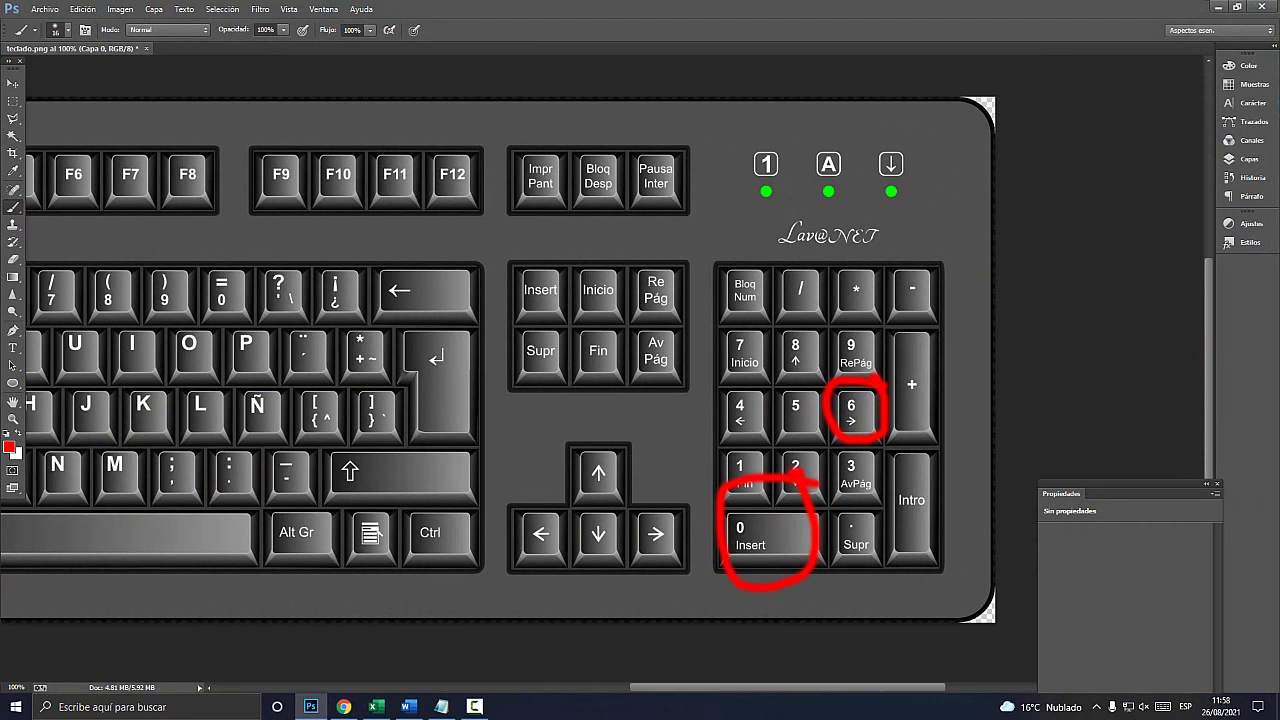
left_click(441, 706)
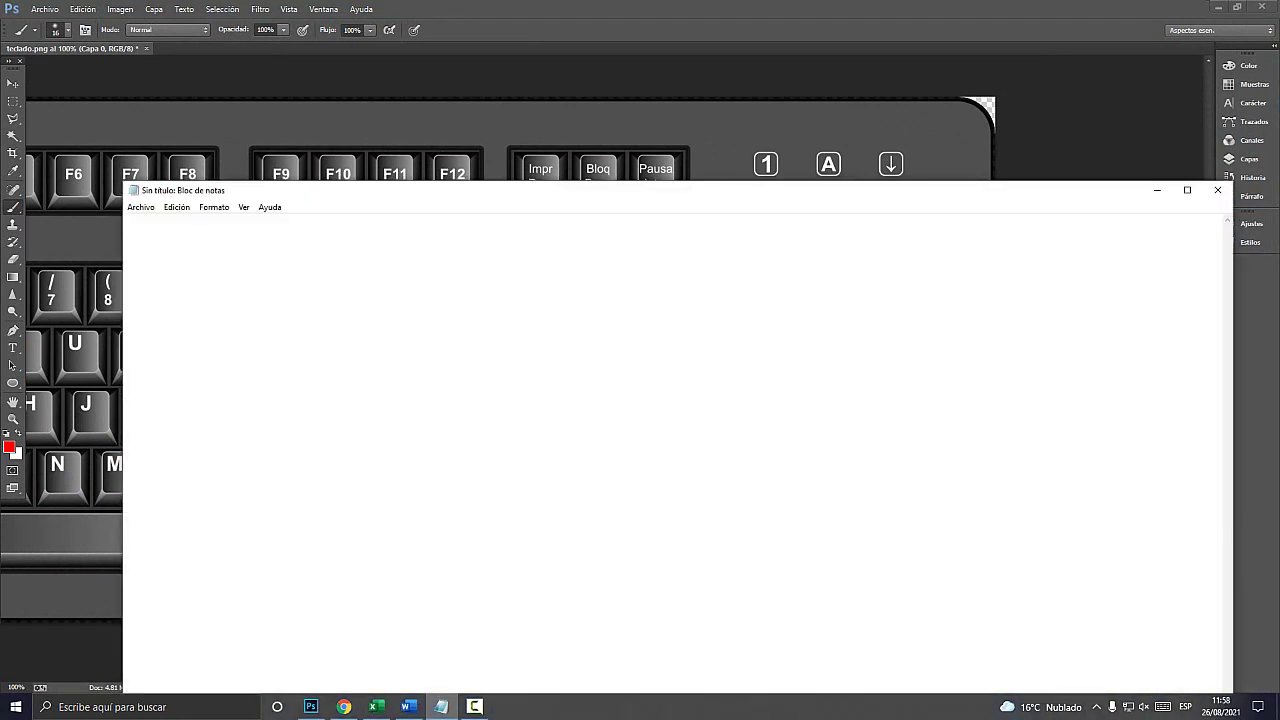
- Set the Notepad font to size 22 and type a row of <<<<< symbols
left_click(214, 207)
left_click(232, 235)
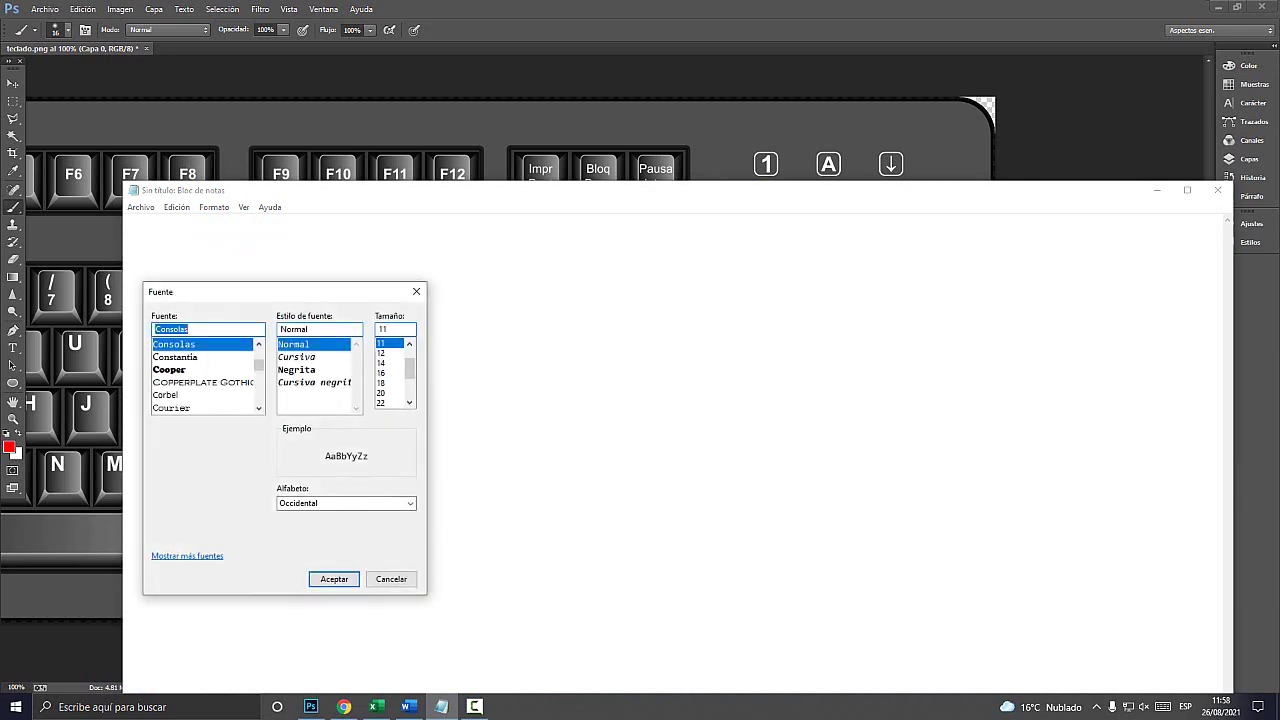
left_click(334, 579)
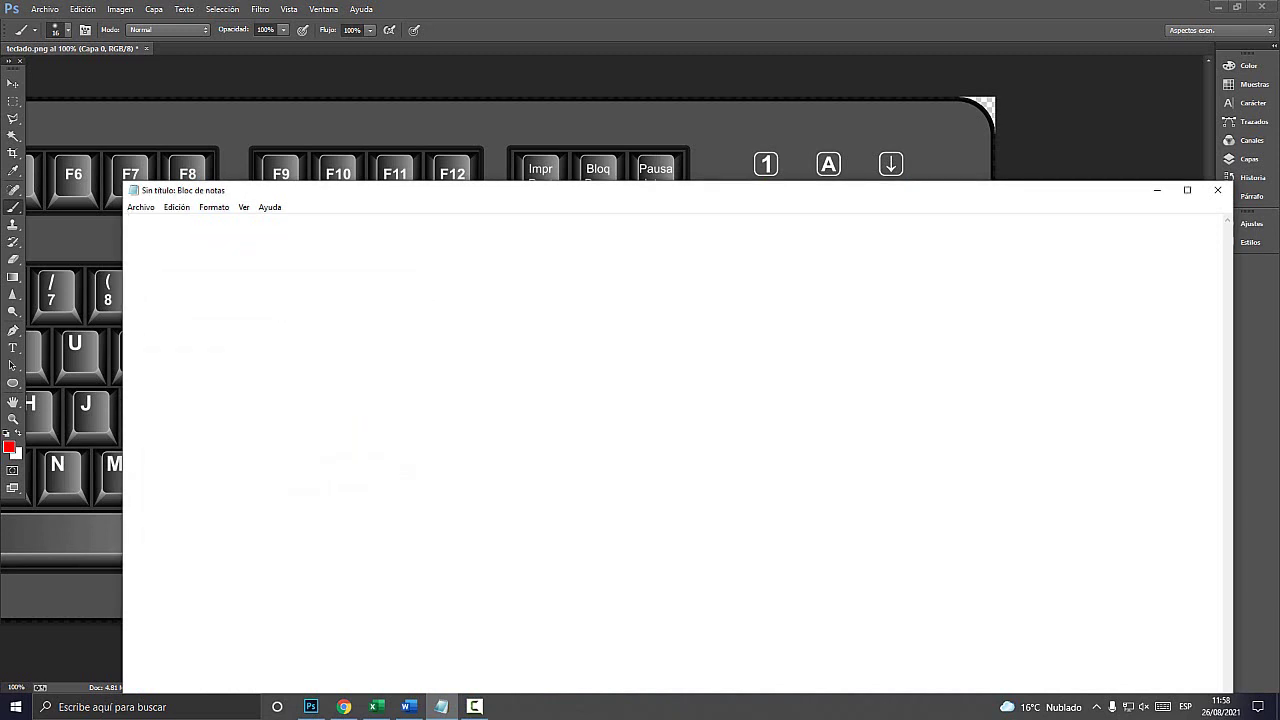
type("<")
type("<<")
type("<<<<")
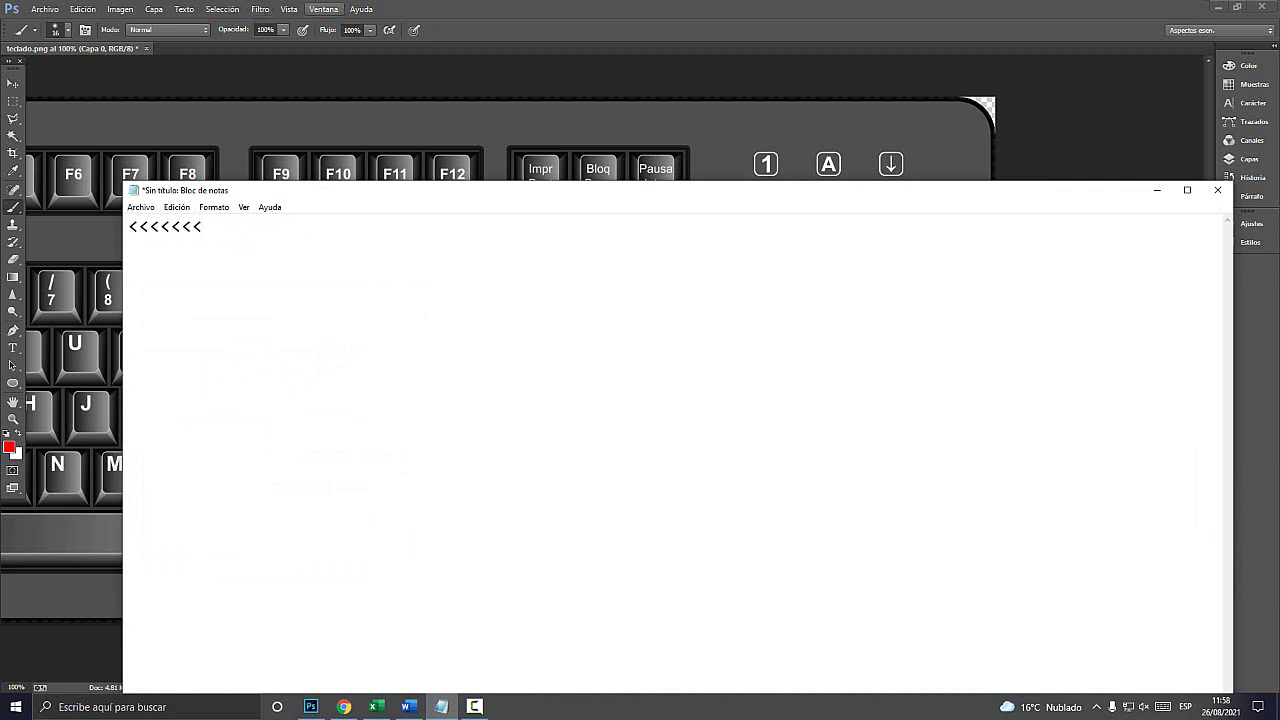
key("shift+Left")
key("shift+Left")
key("shift+Left")
key("shift+Left")
key("shift+Left")
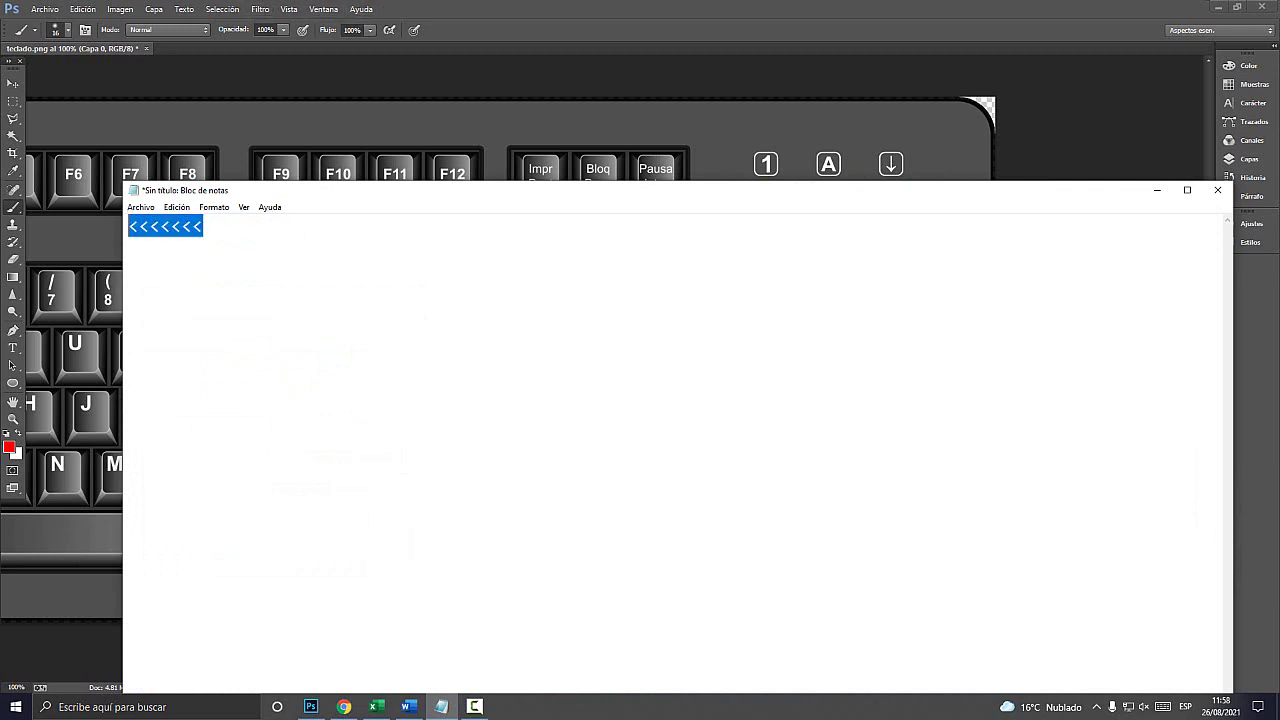
key("alt+Tab")
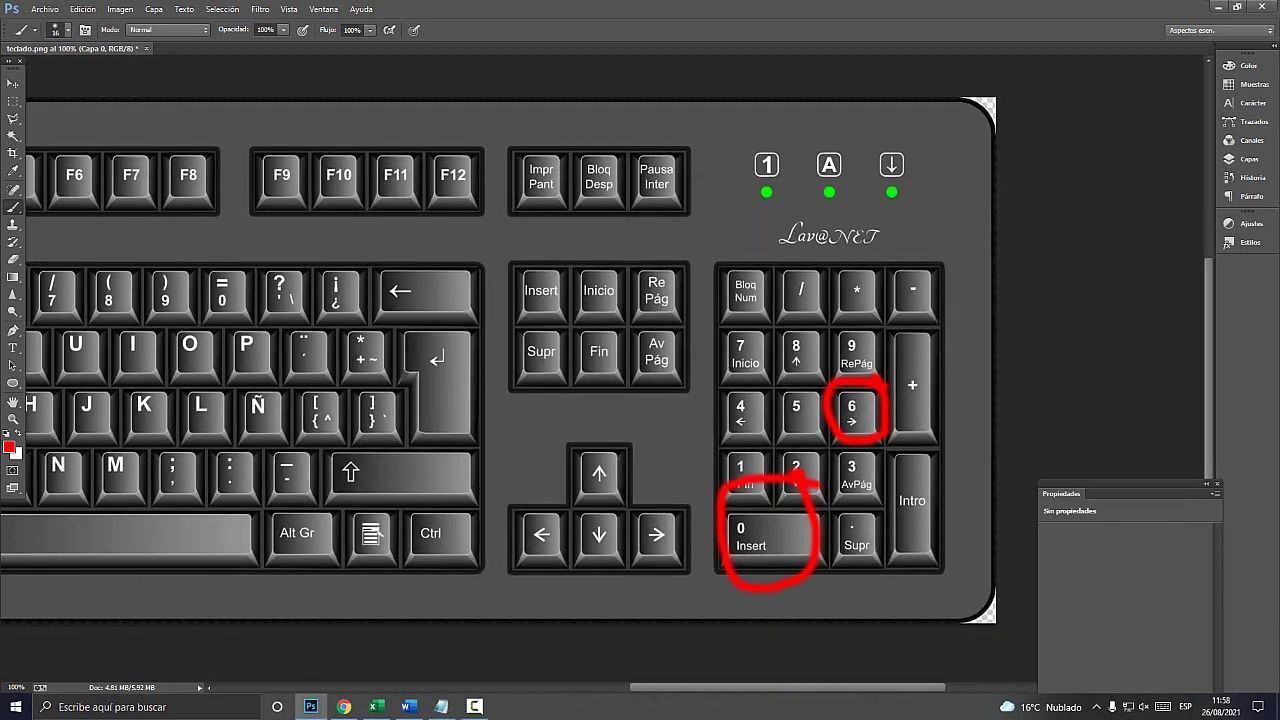
- Revert the keyboard image to its original unmarked state through the History panel
key("ctrl+minus")
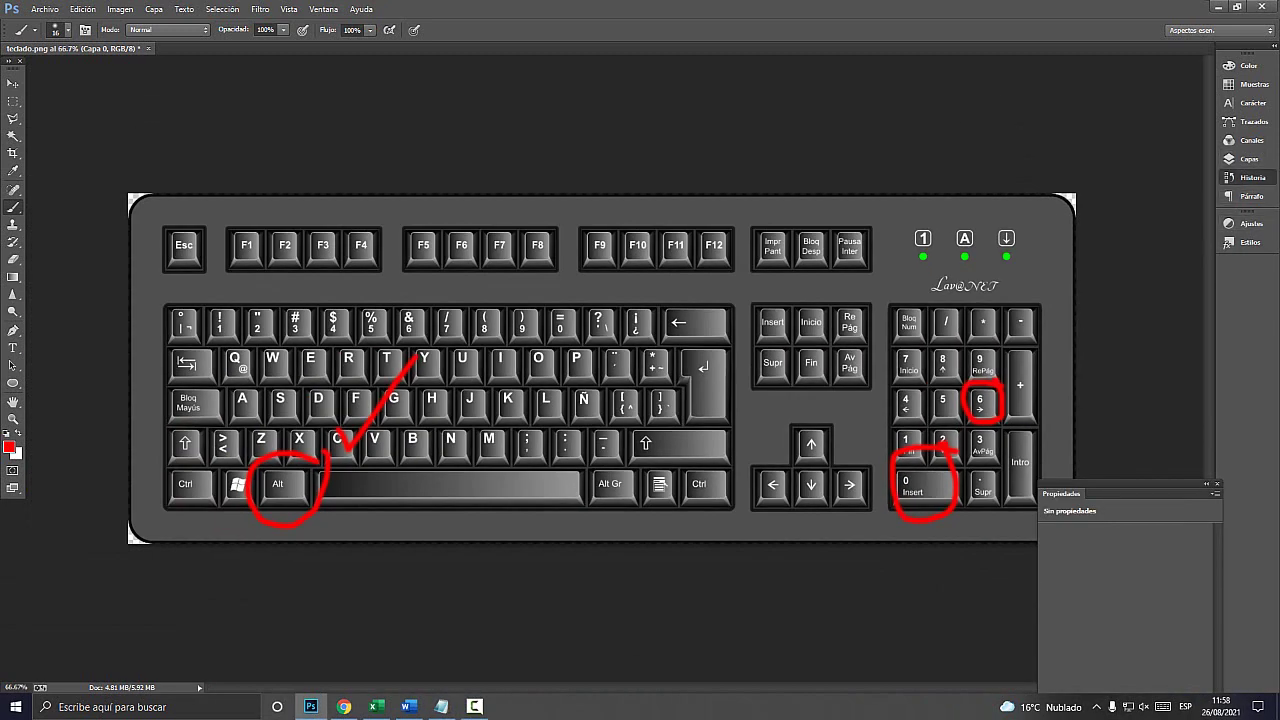
left_click(1250, 177)
left_click(1018, 88)
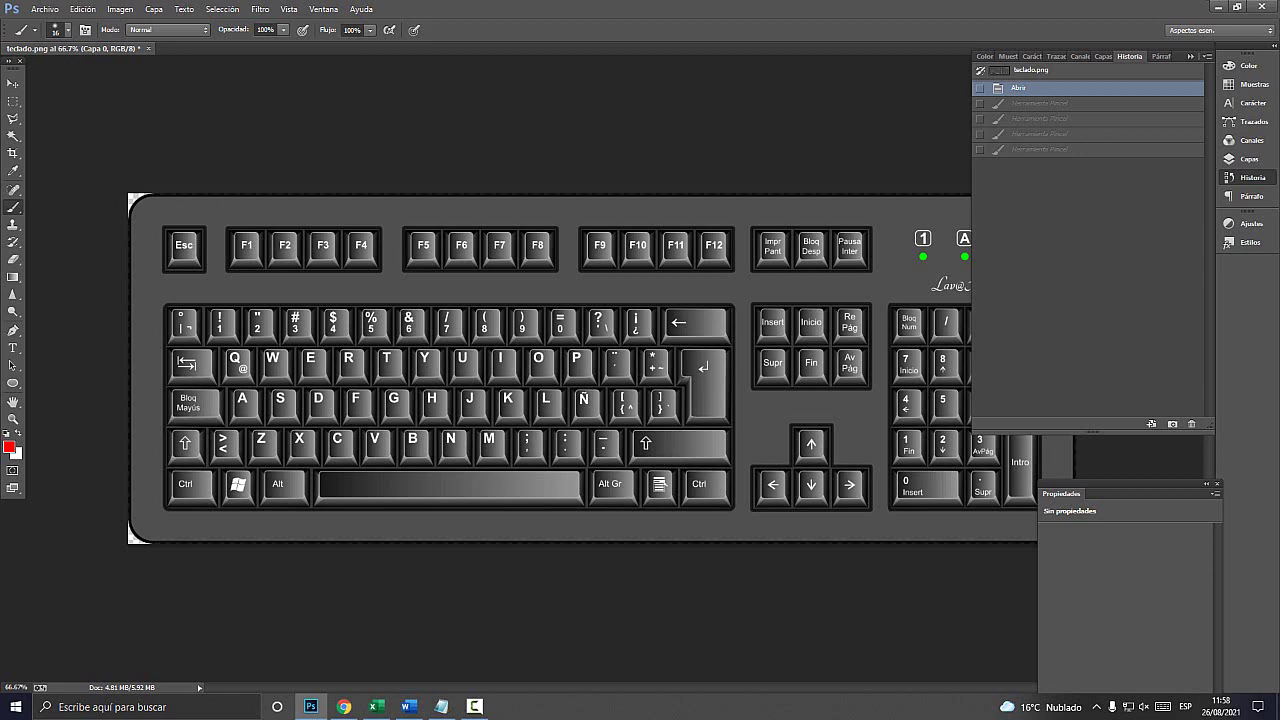
- Circle the Alt, numpad 6 and numpad 2 keys in red, then return to Notepad
left_click_drag(296, 458, 312, 466)
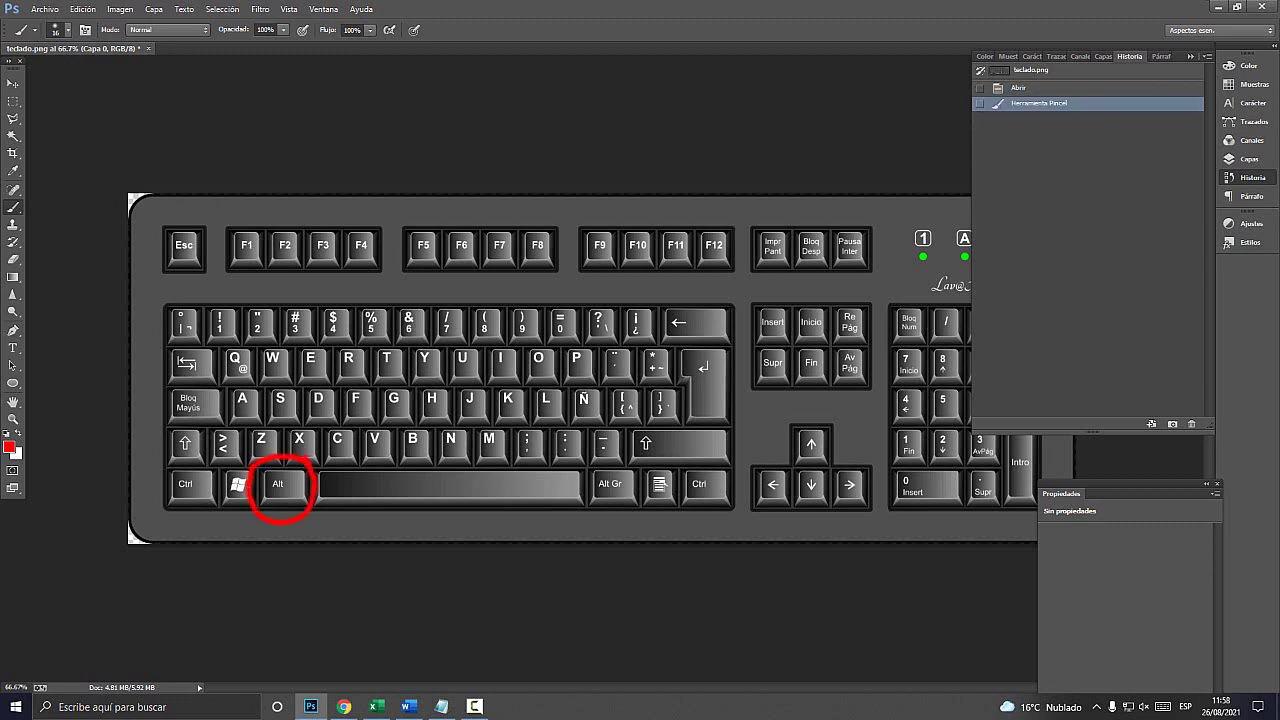
left_click(1250, 177)
mouse_move(986, 375)
left_mouse_down()
mouse_move(1007, 384)
mouse_move(990, 430)
mouse_move(1005, 388)
left_mouse_up()
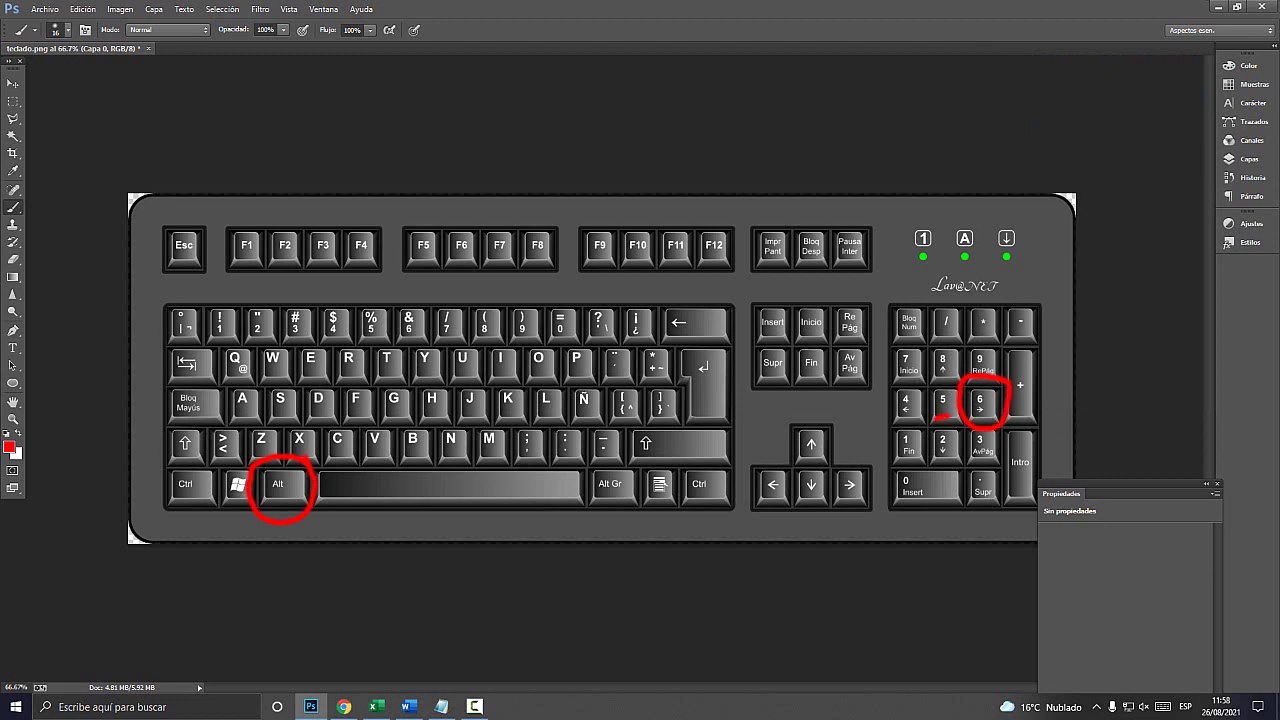
mouse_move(934, 418)
left_mouse_down()
mouse_move(978, 452)
mouse_move(960, 412)
left_mouse_up()
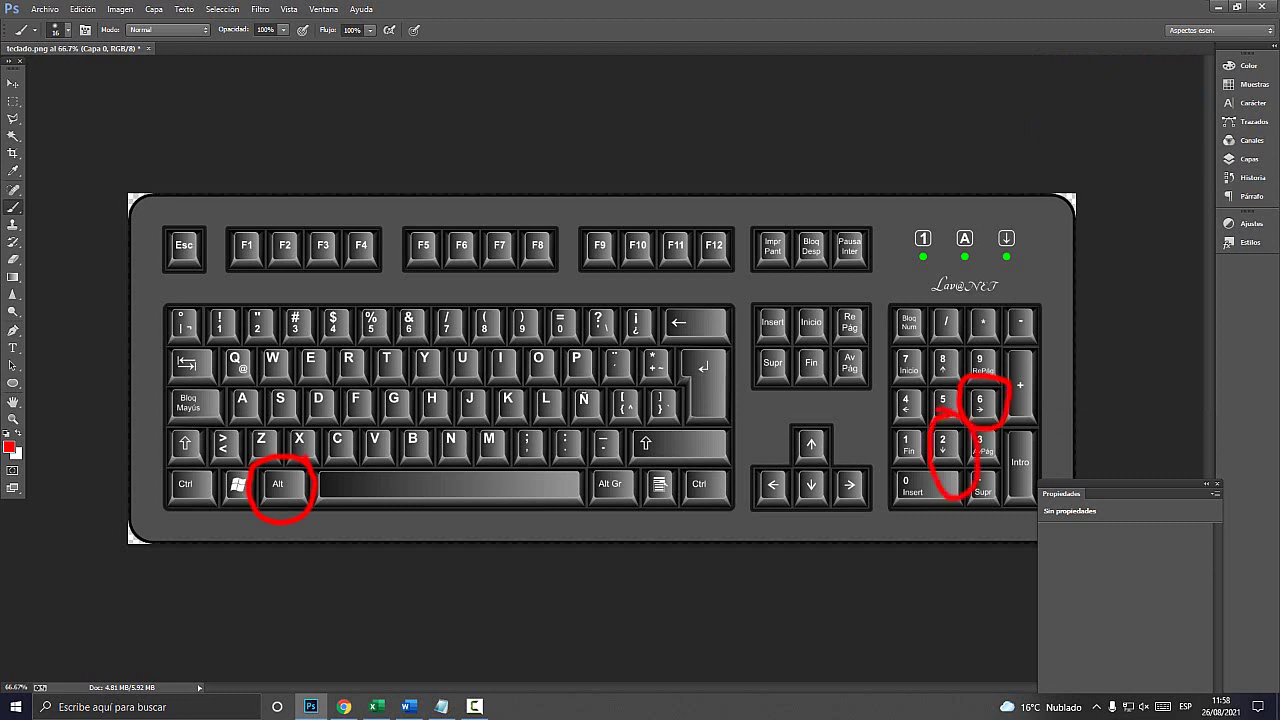
left_click(441, 706)
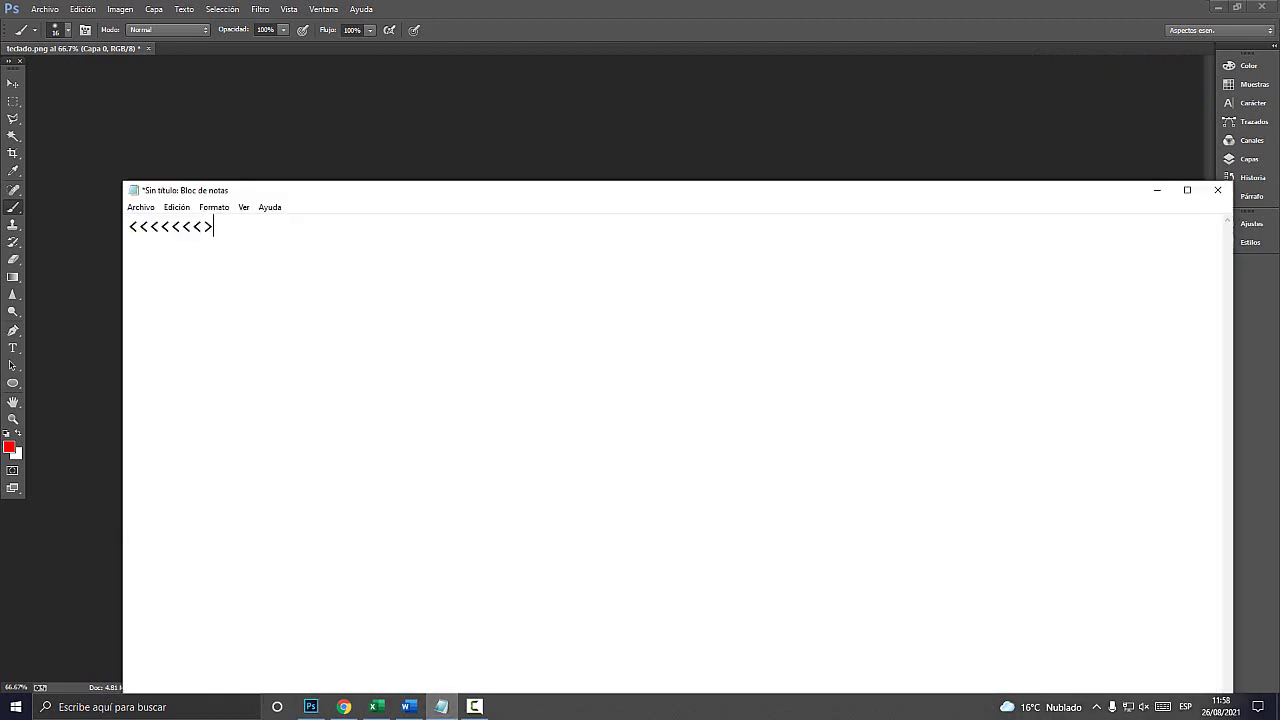
- Type >6☻v>>>> after the row of < symbols in Notepad
type(">6☻v>>")
type(">>")
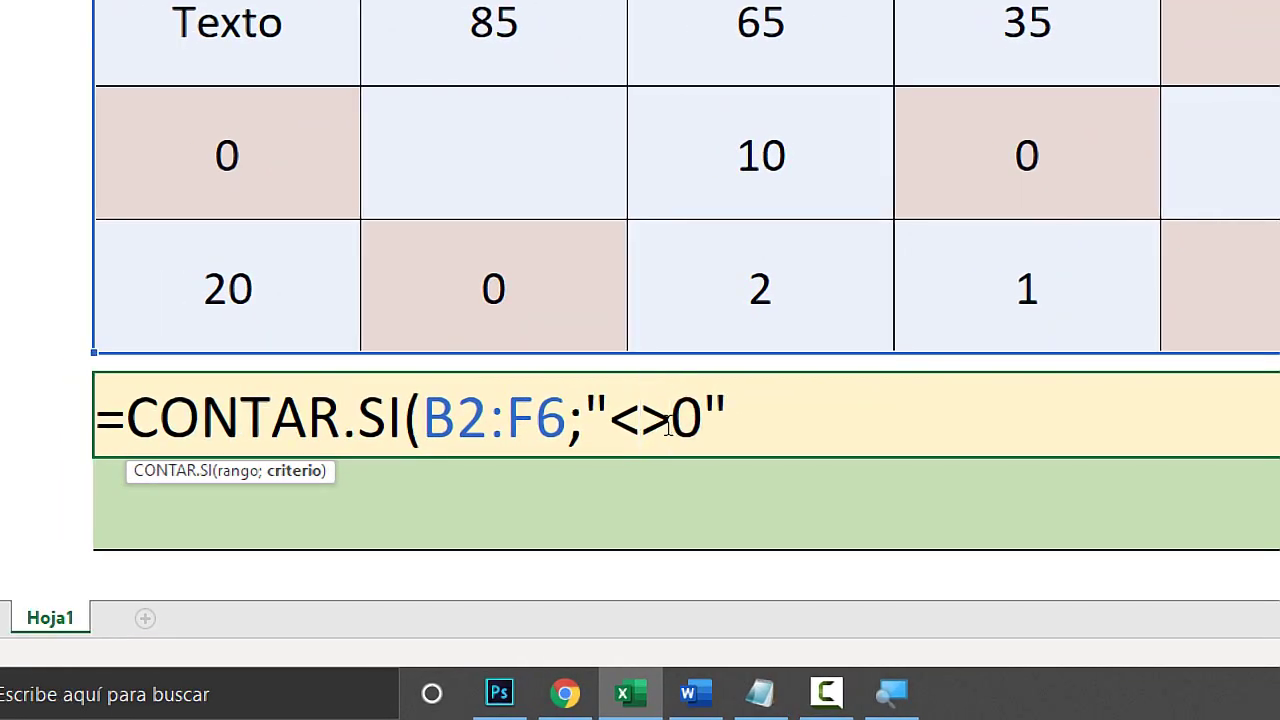
- Close and enter =CONTAR.SI(B2:F6;"<>0") in B8, which returns 18
type(")")
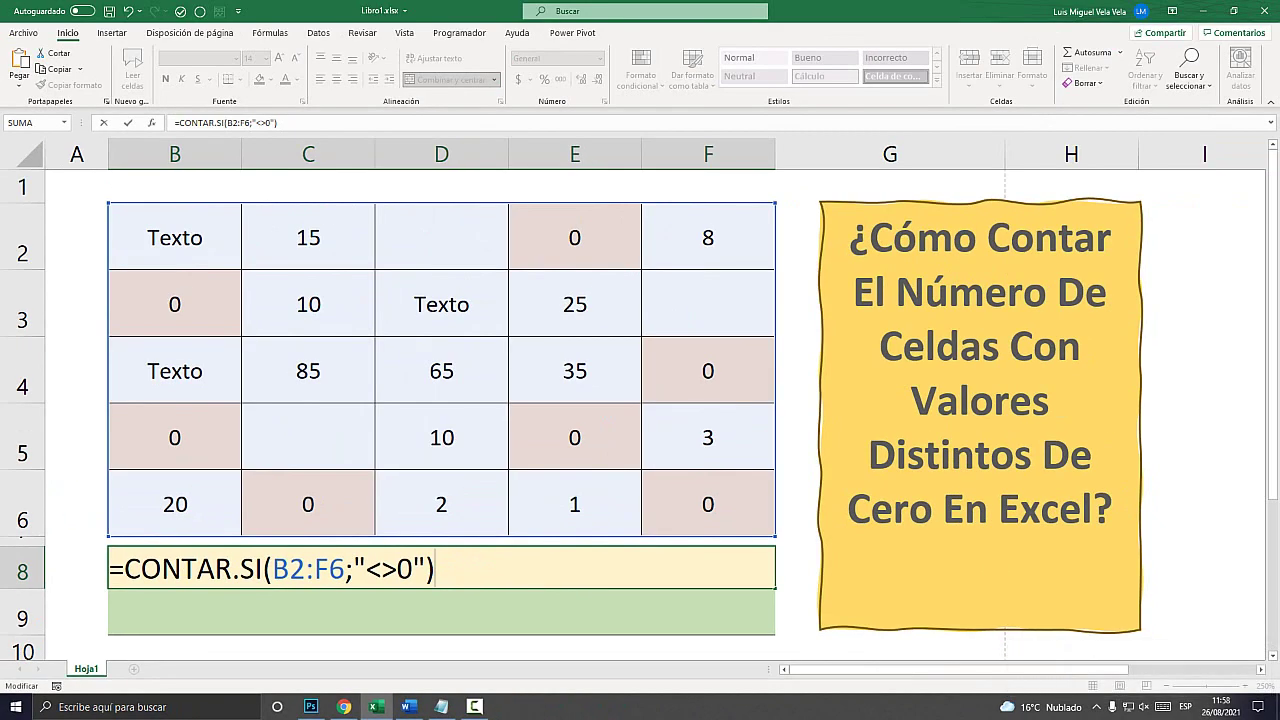
key("ctrl+Return")
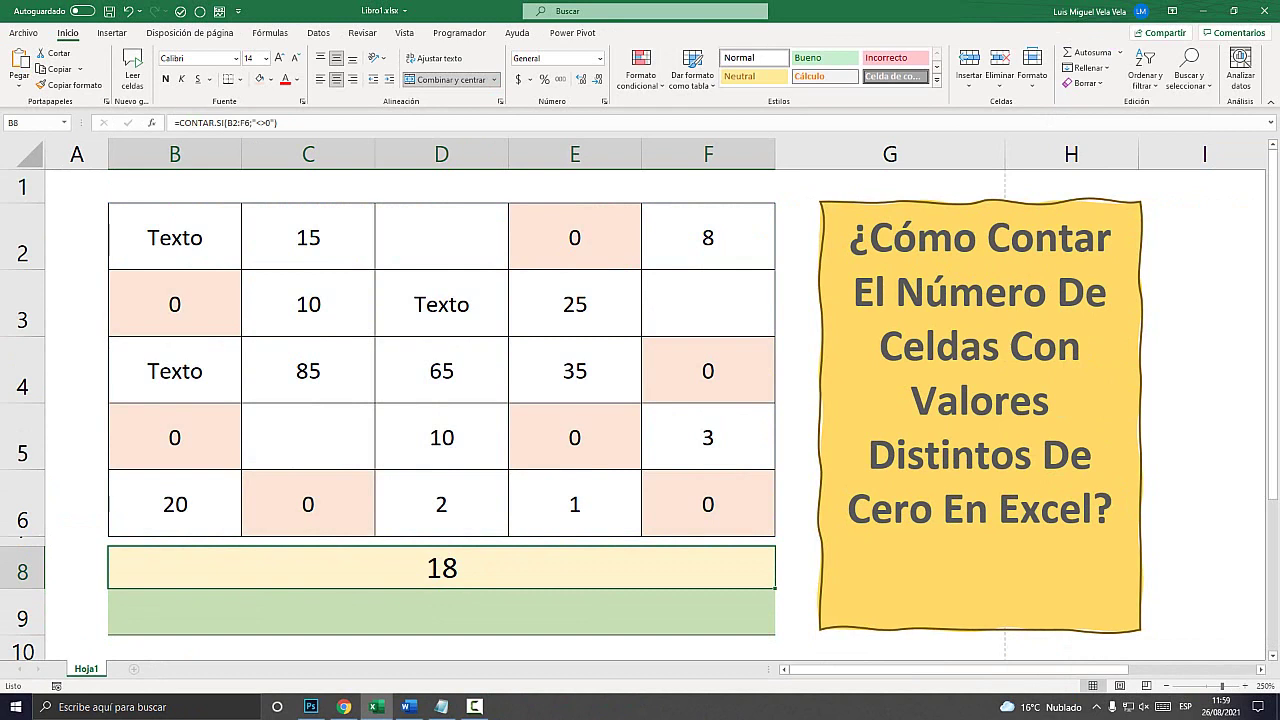
key("Up")
key("Up")
key("Up")
key("Up")
key("Up")
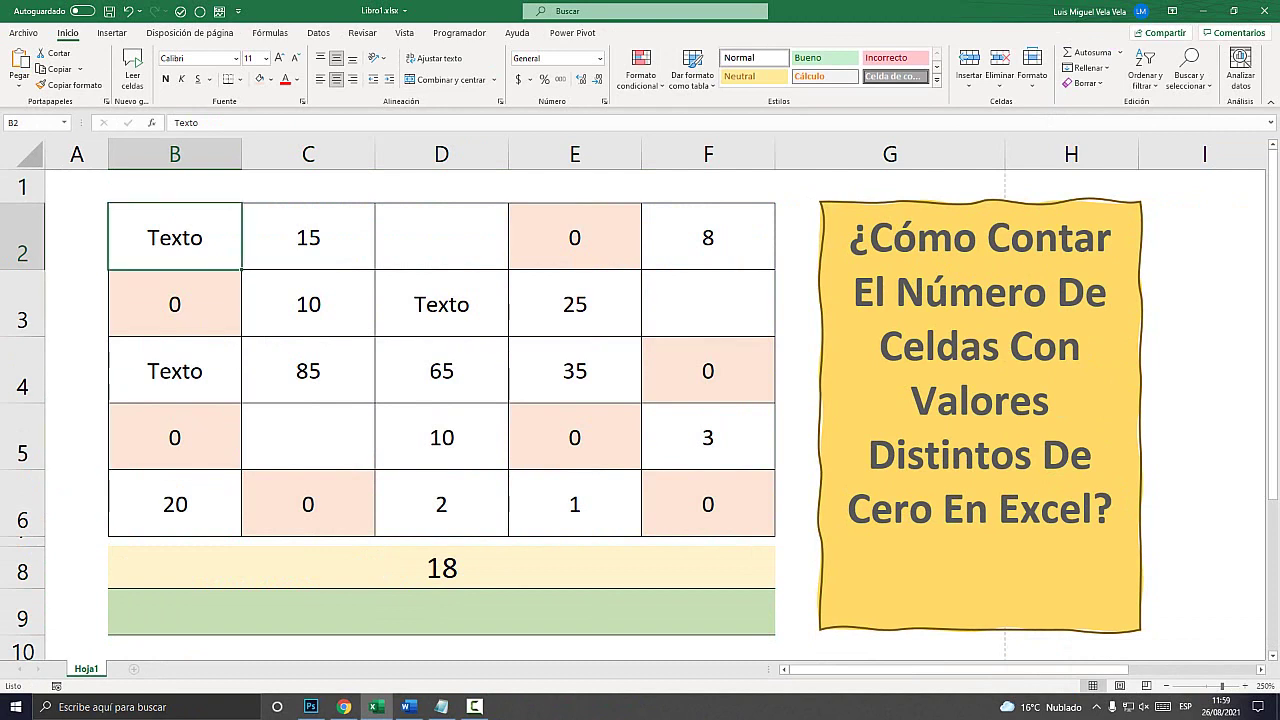
- Step through the table cells in rows 2 to 4 to check the counted values
key("Right")
key("Right")
key("Right")
key("Right")
key("Down")
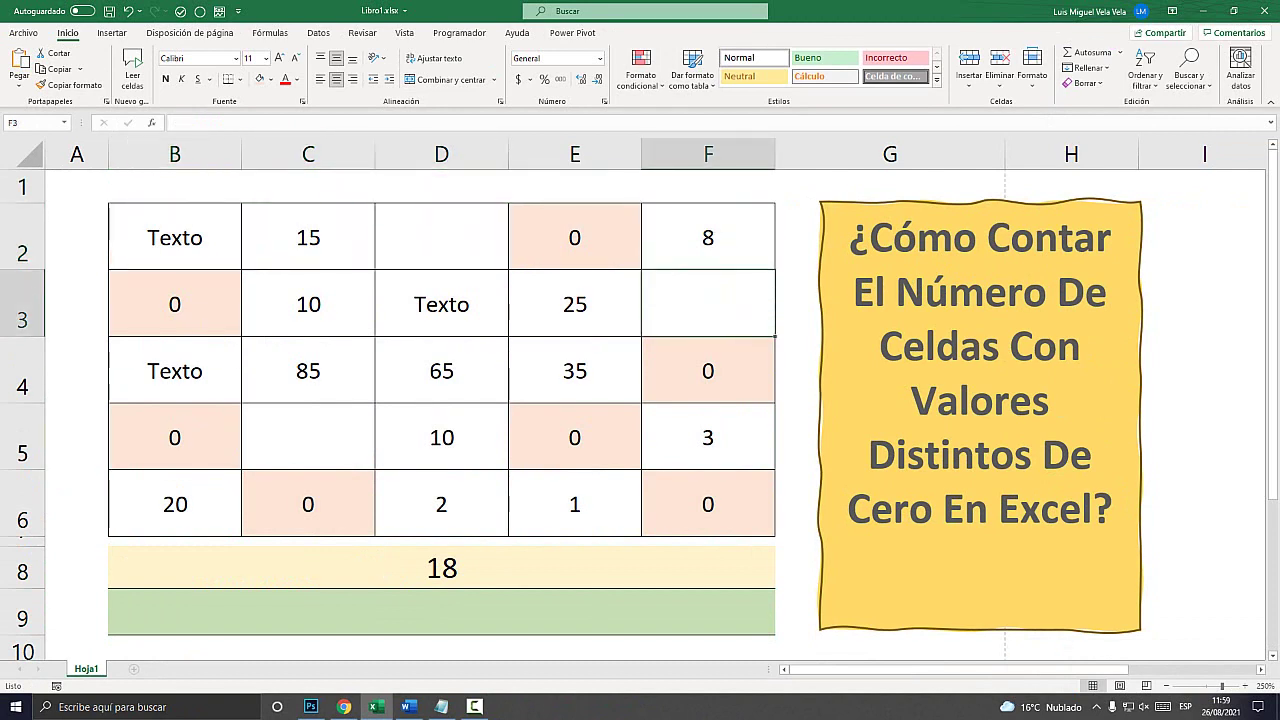
key("Left")
key("Left")
key("Left")
key("Left")
key("Down")
key("Right")
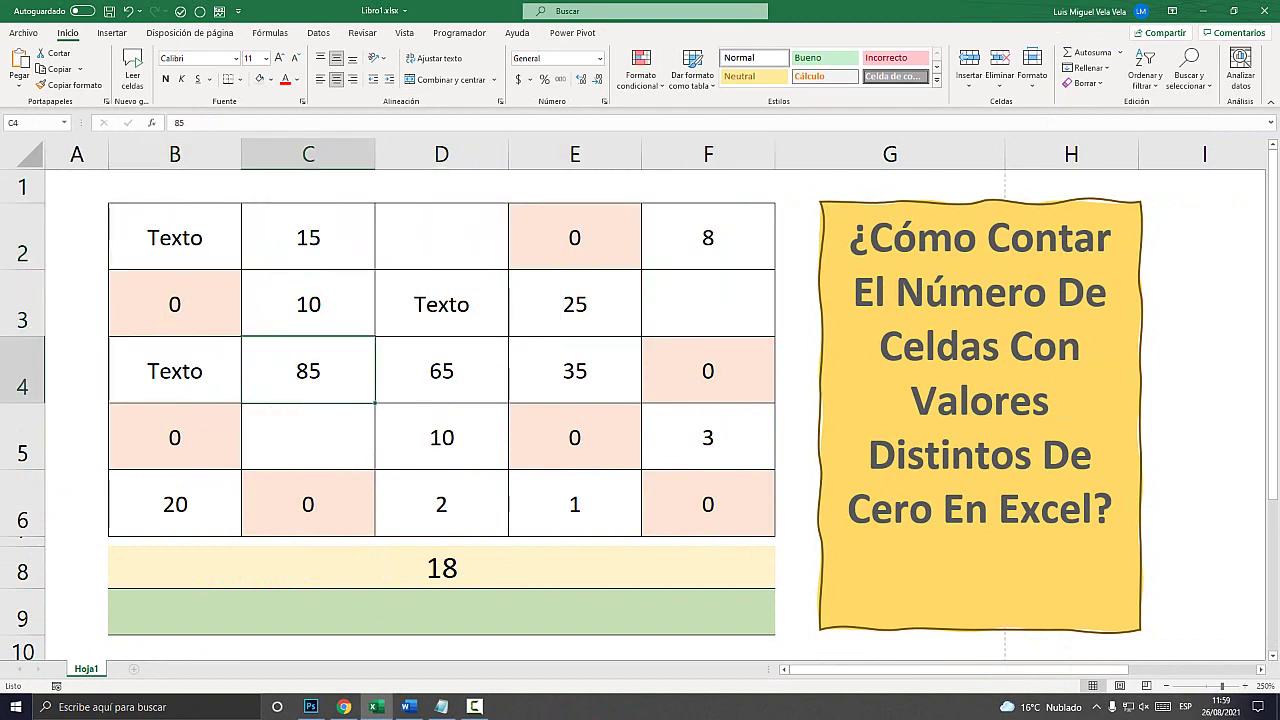
key("Right")
key("Right")
key("Right")
key("Down")
key("Left")
key("Left")
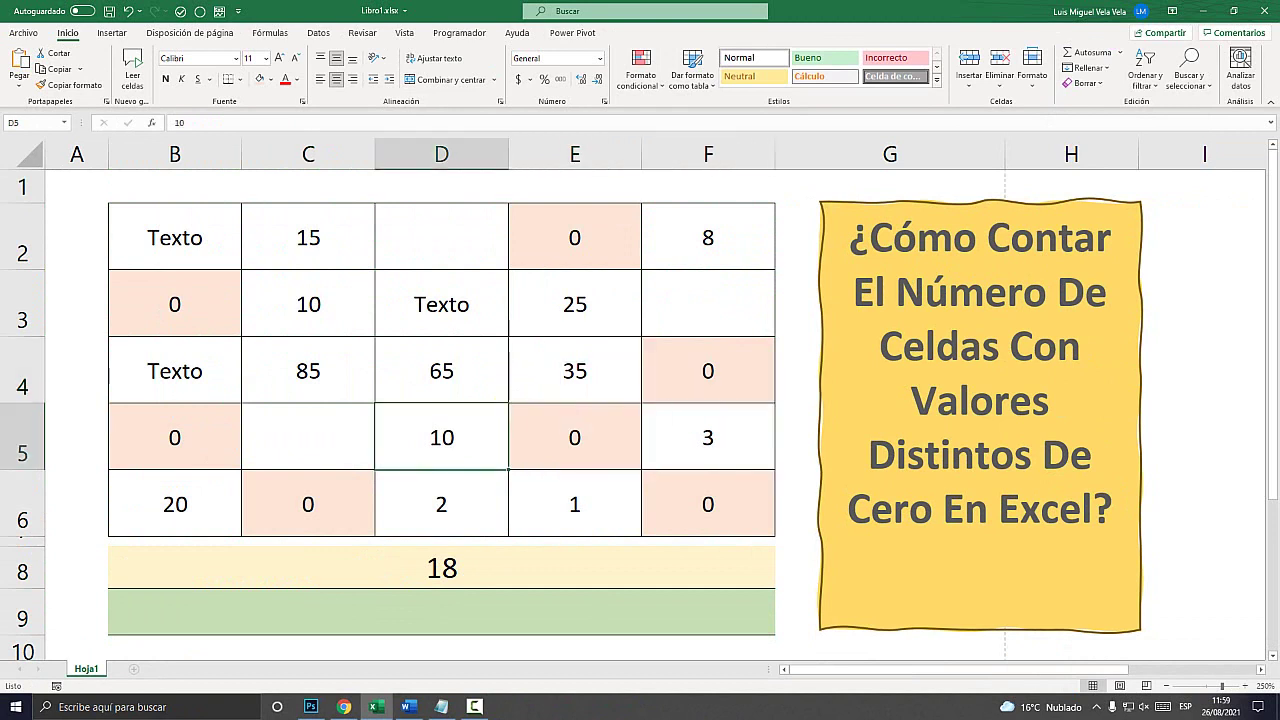
key("Left")
key("Right")
key("Right")
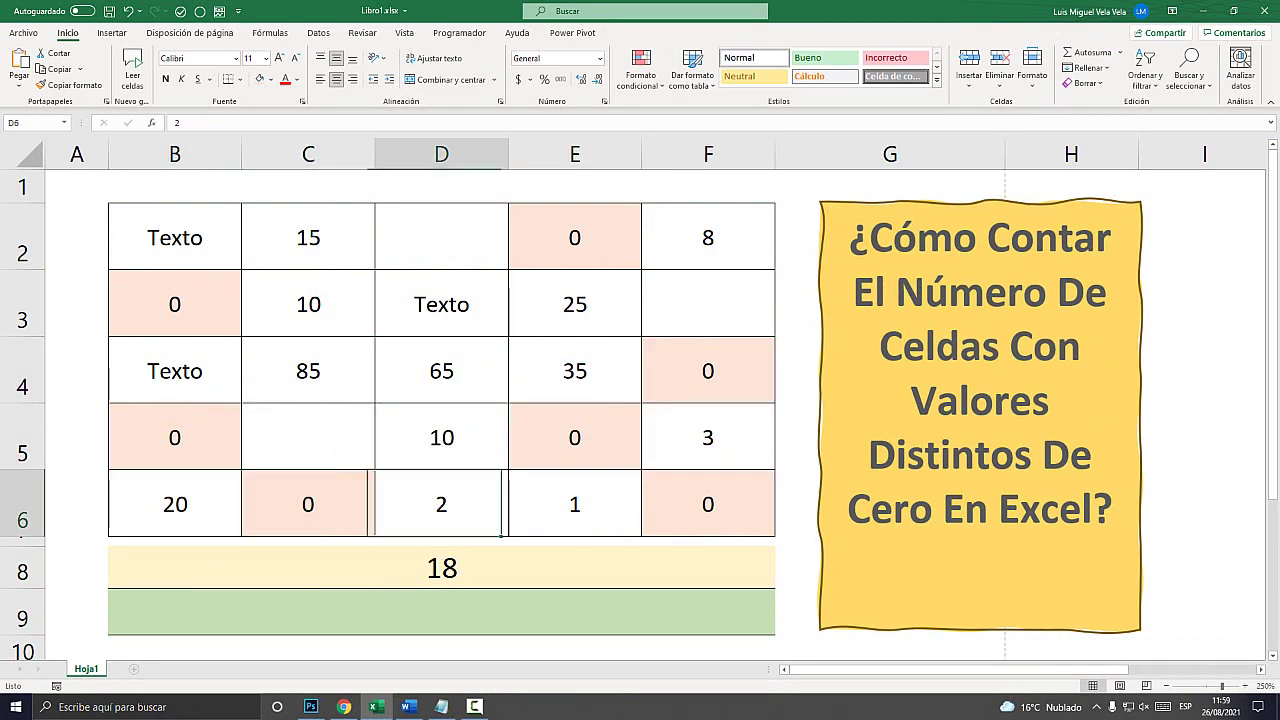
key("Right")
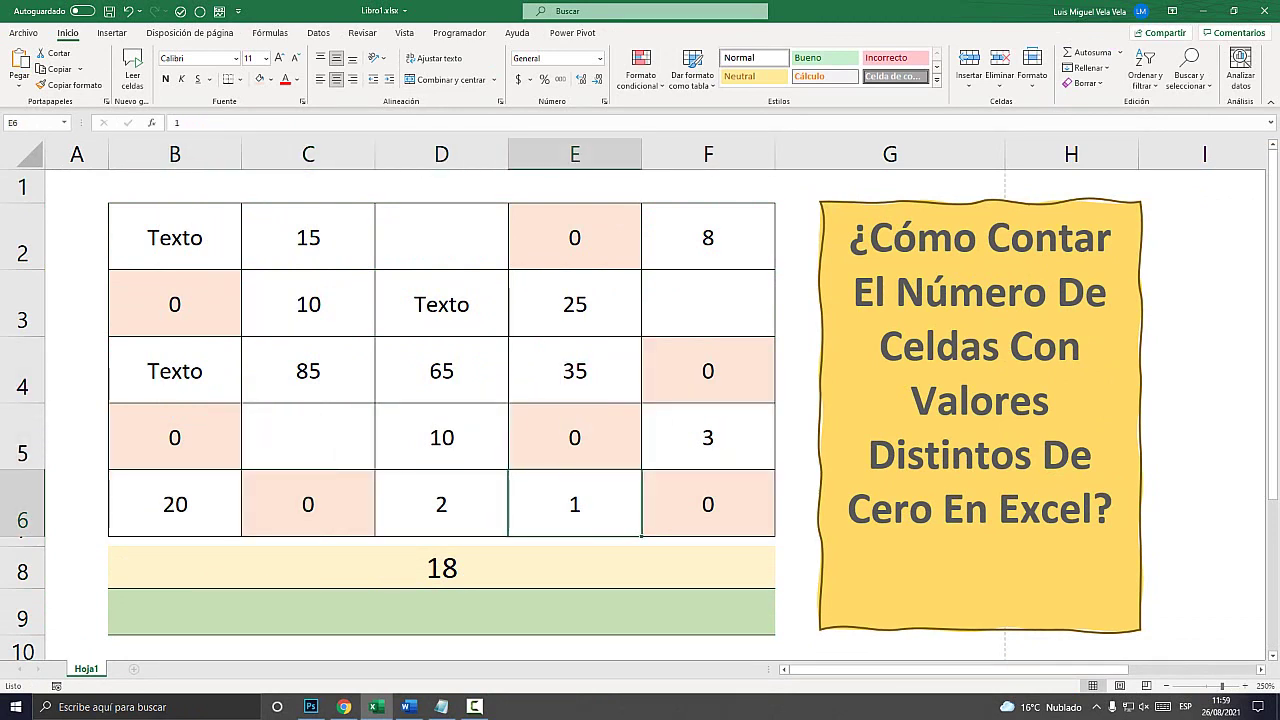
left_click(441, 237)
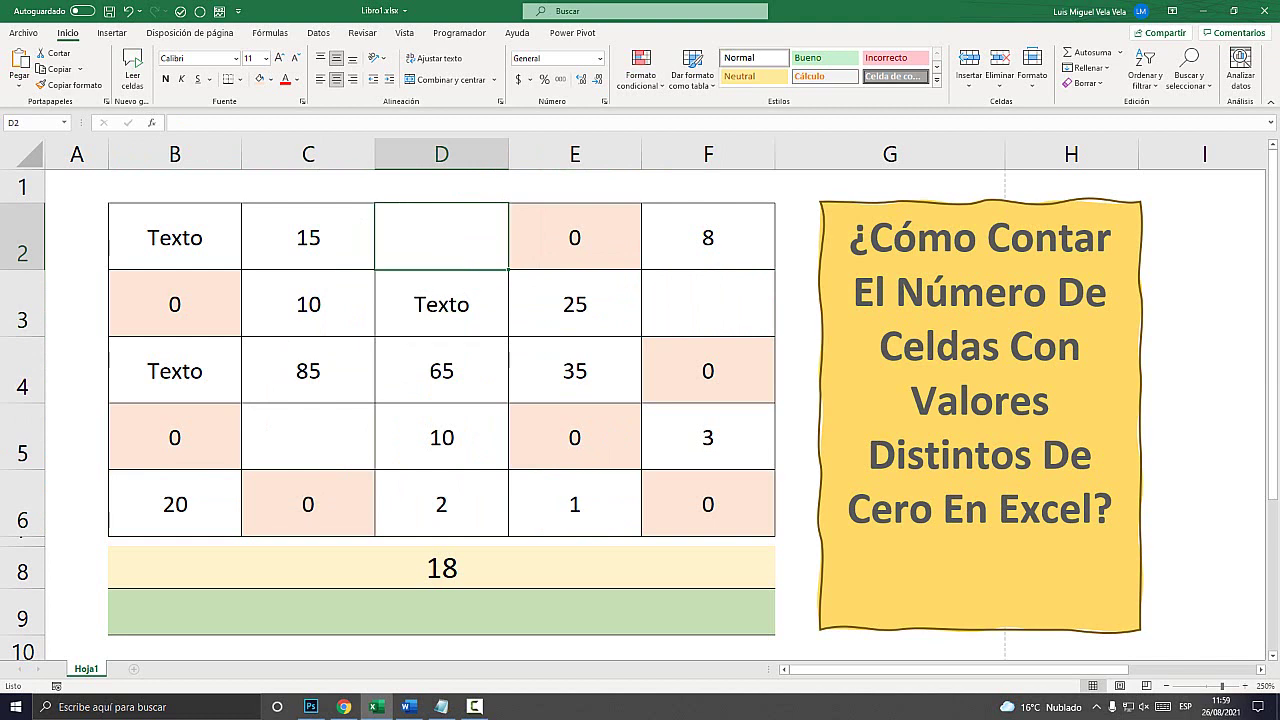
left_click(308, 437)
left_click(441, 237)
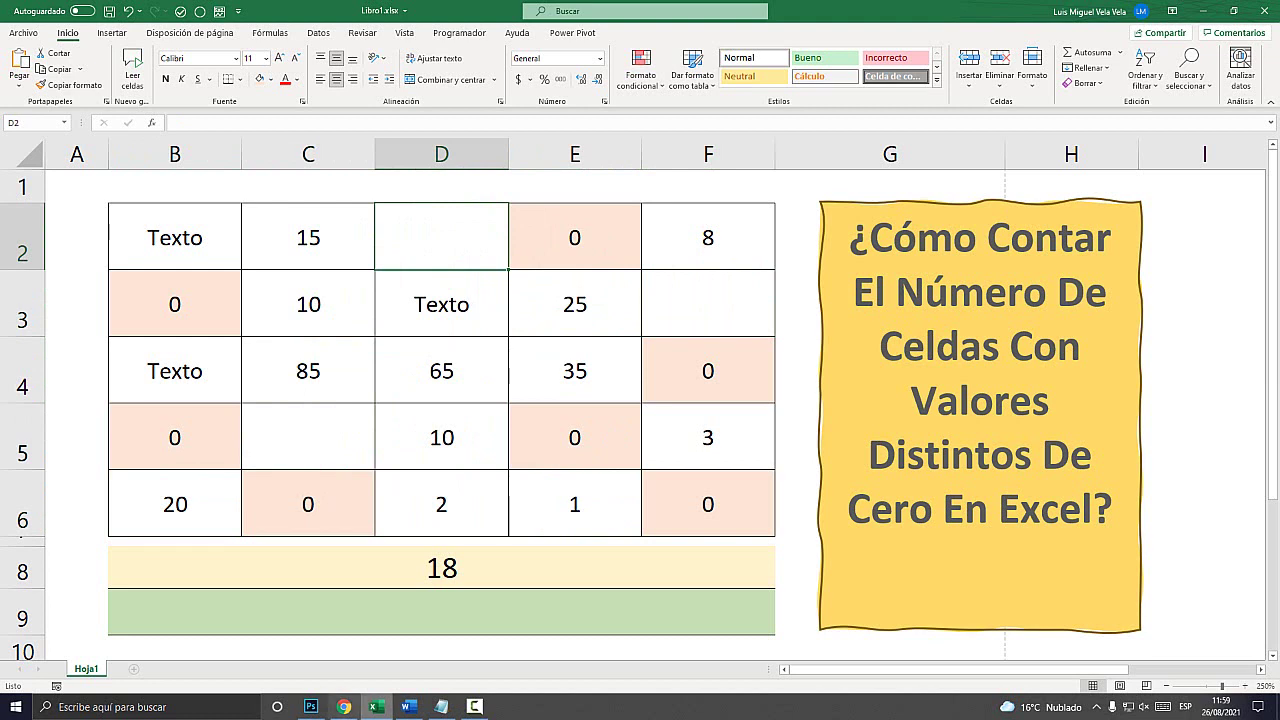
left_click(441, 611)
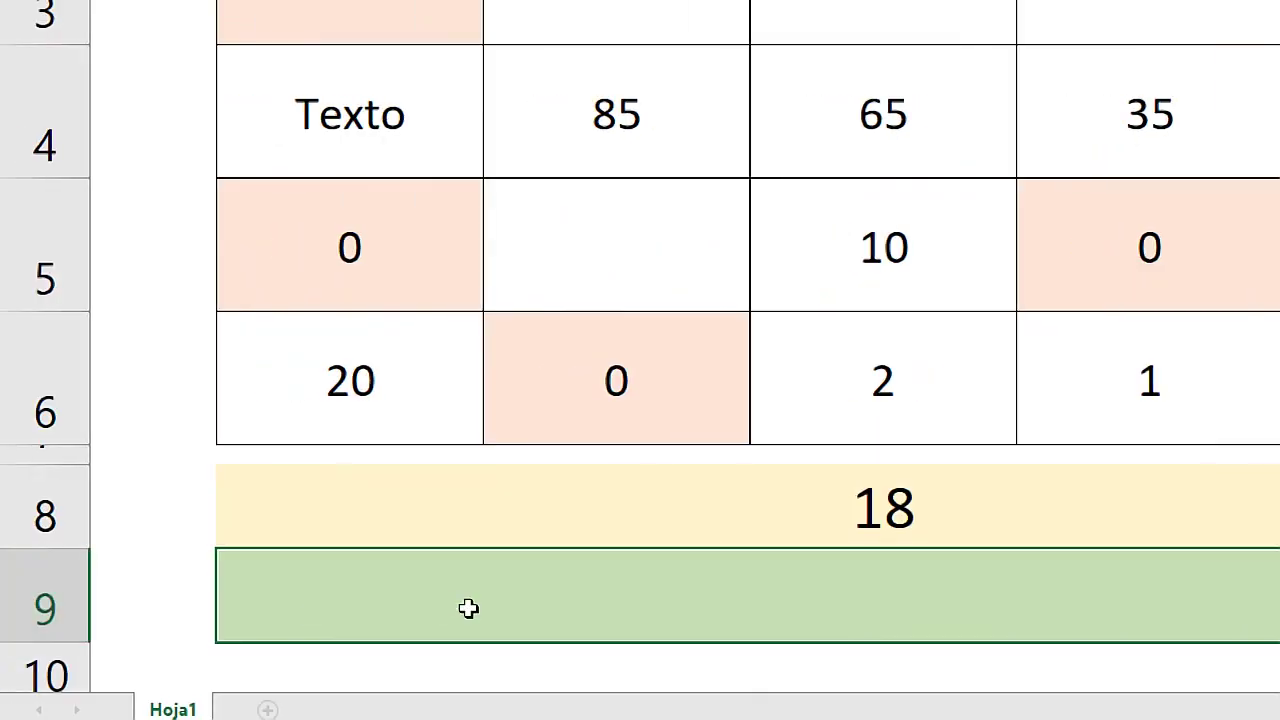
- Enter =CONTARA(B2:F6) in B9, which returns 22 non-empty cells
type("=")
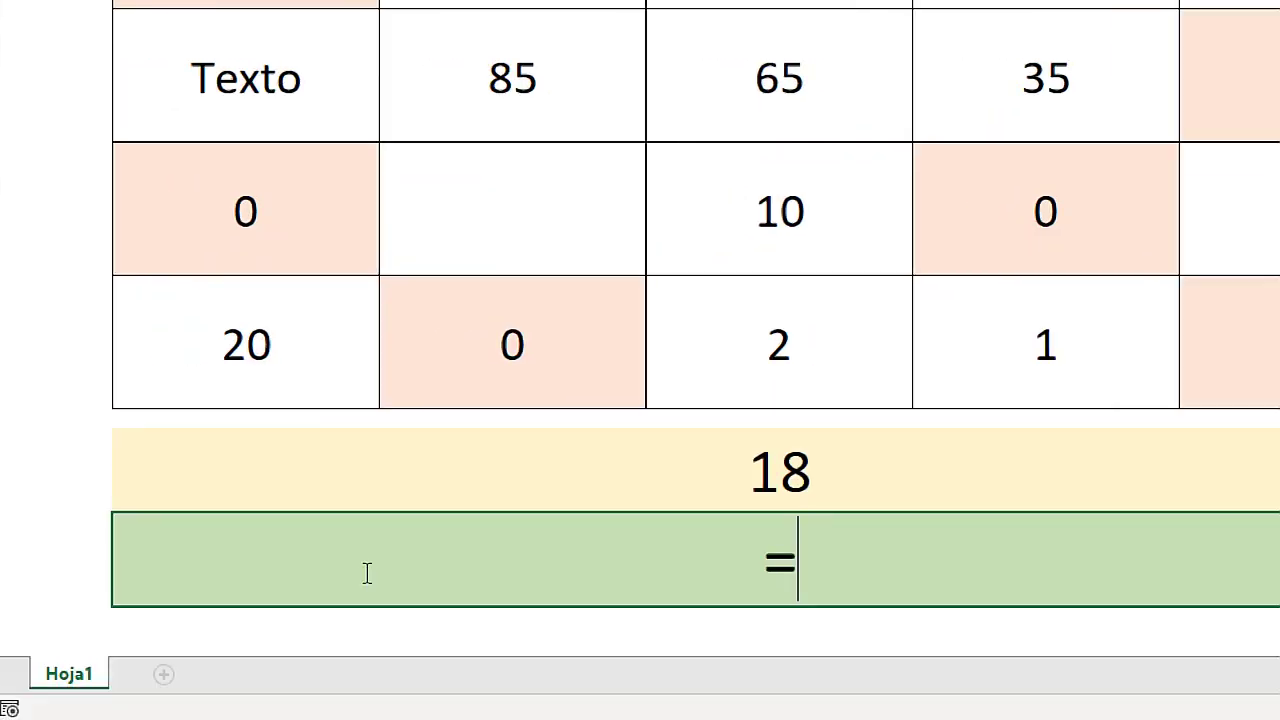
type("COntar")
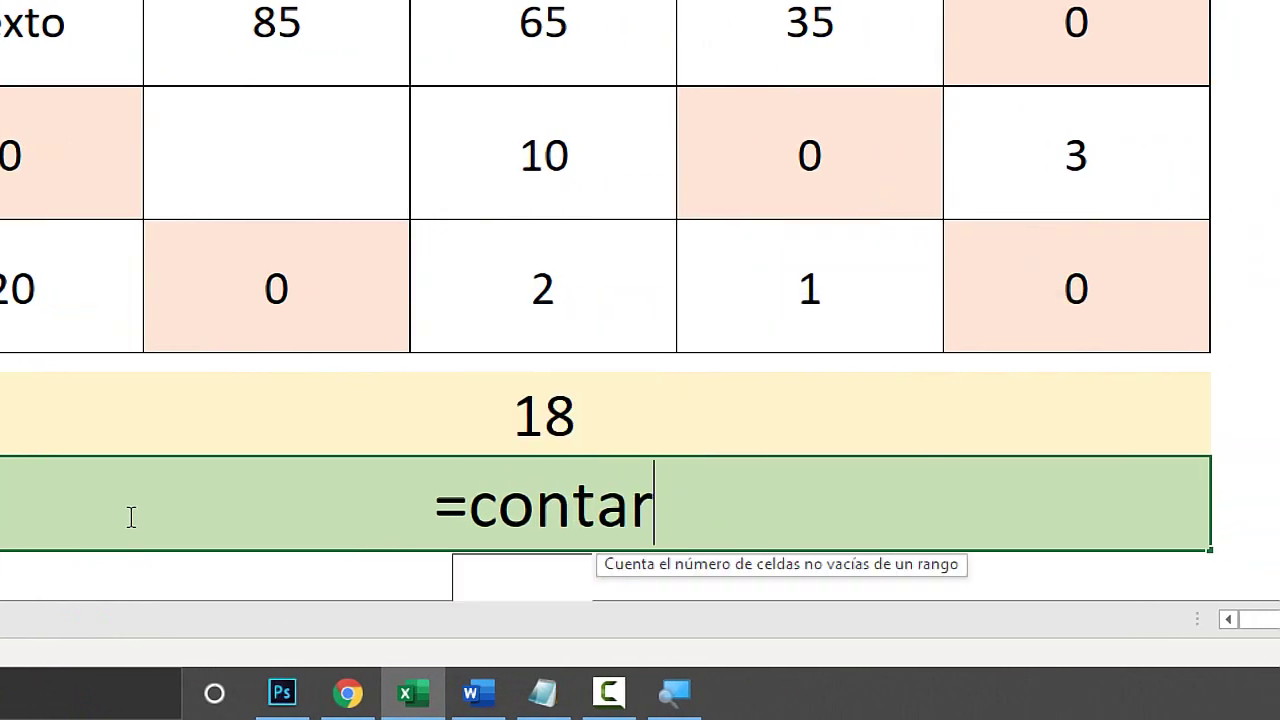
type("a")
key("Tab")
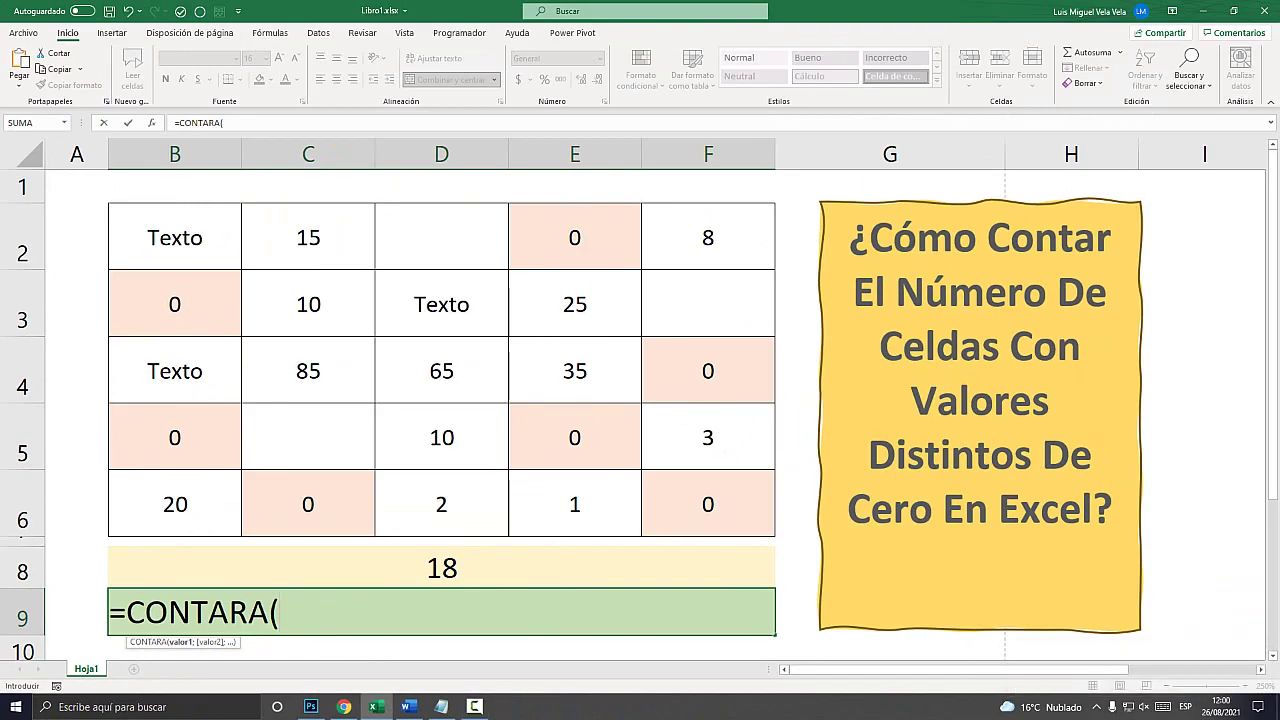
left_click_drag(175, 237, 770, 530)
type(")")
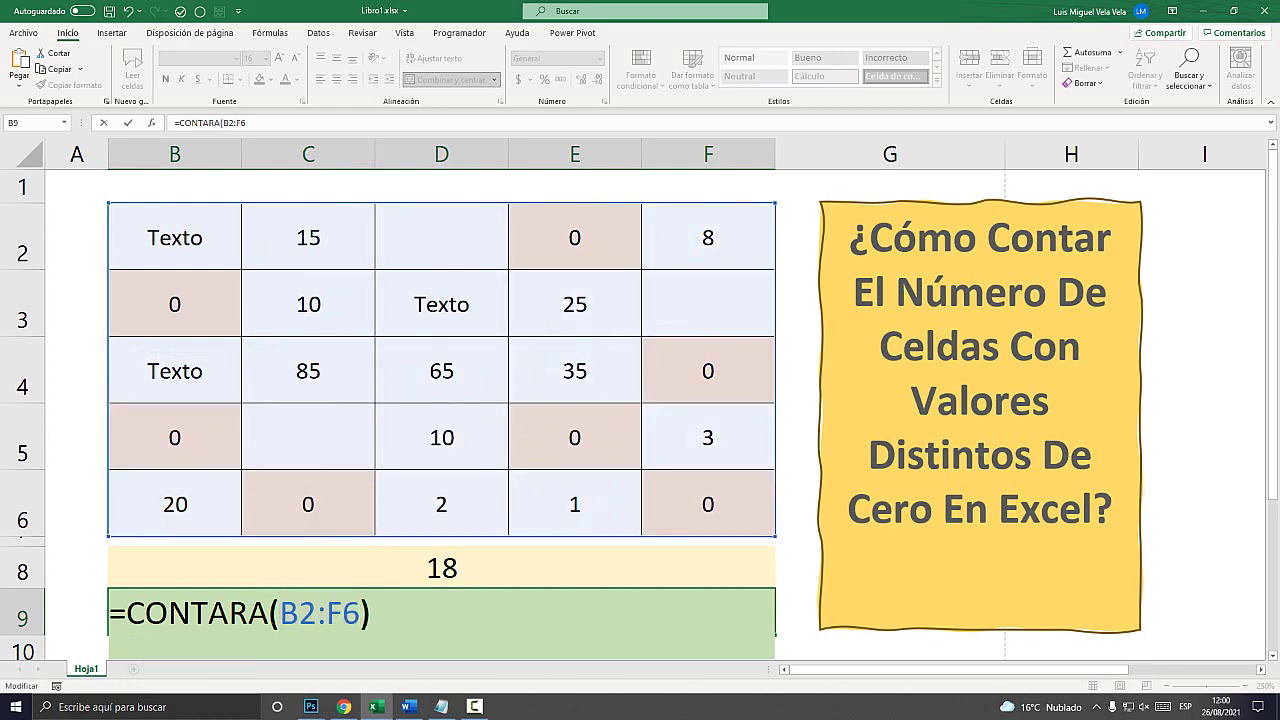
key("Return")
left_click(441, 580)
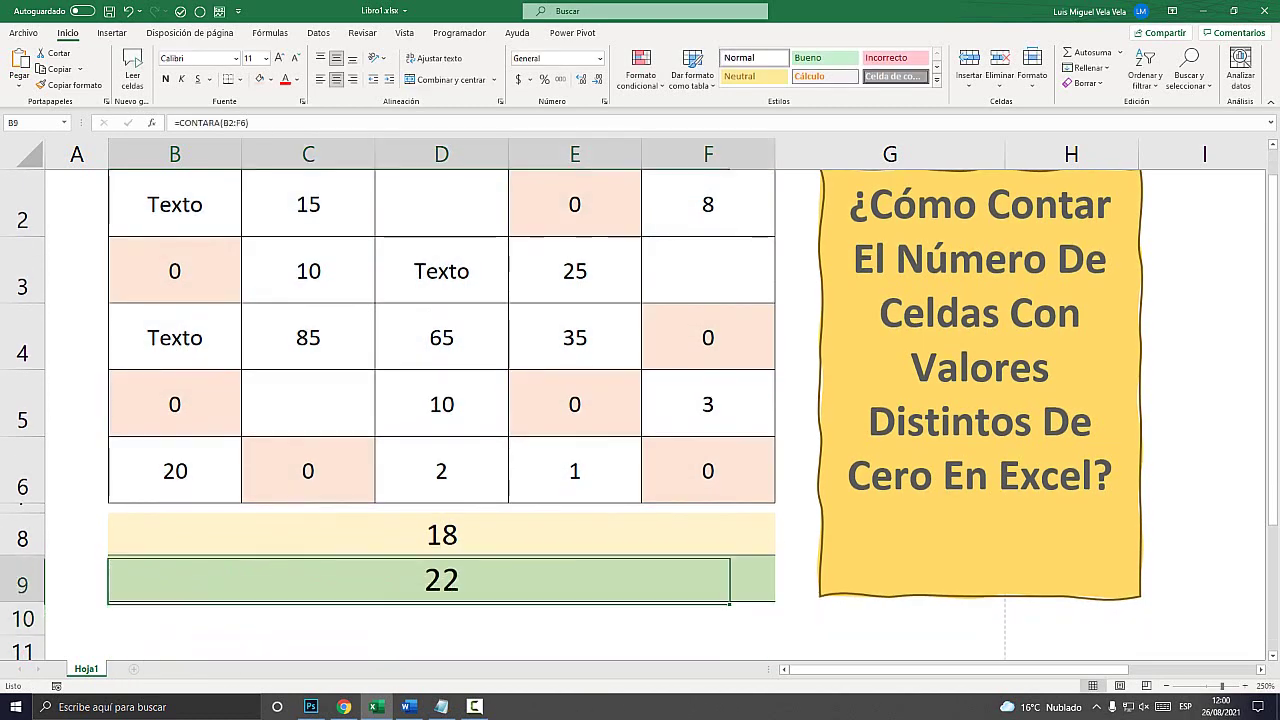
scroll(640, 400, "up", 1)
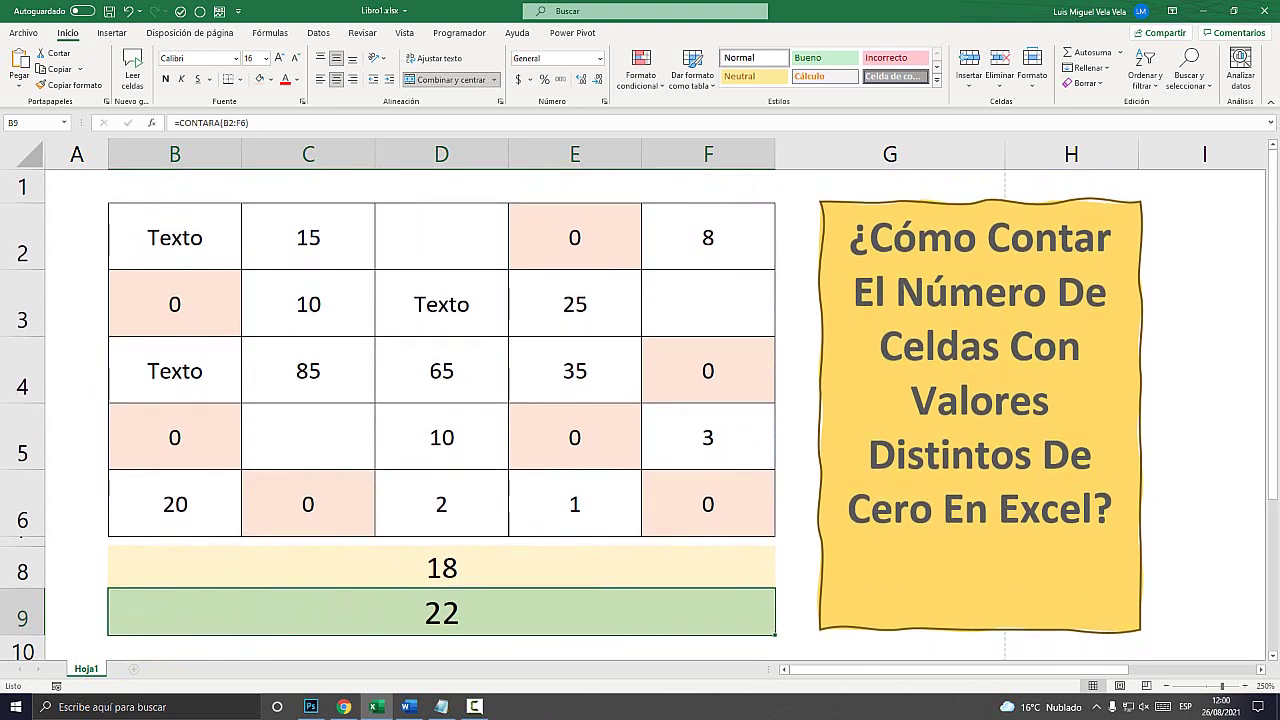
left_click(441, 237)
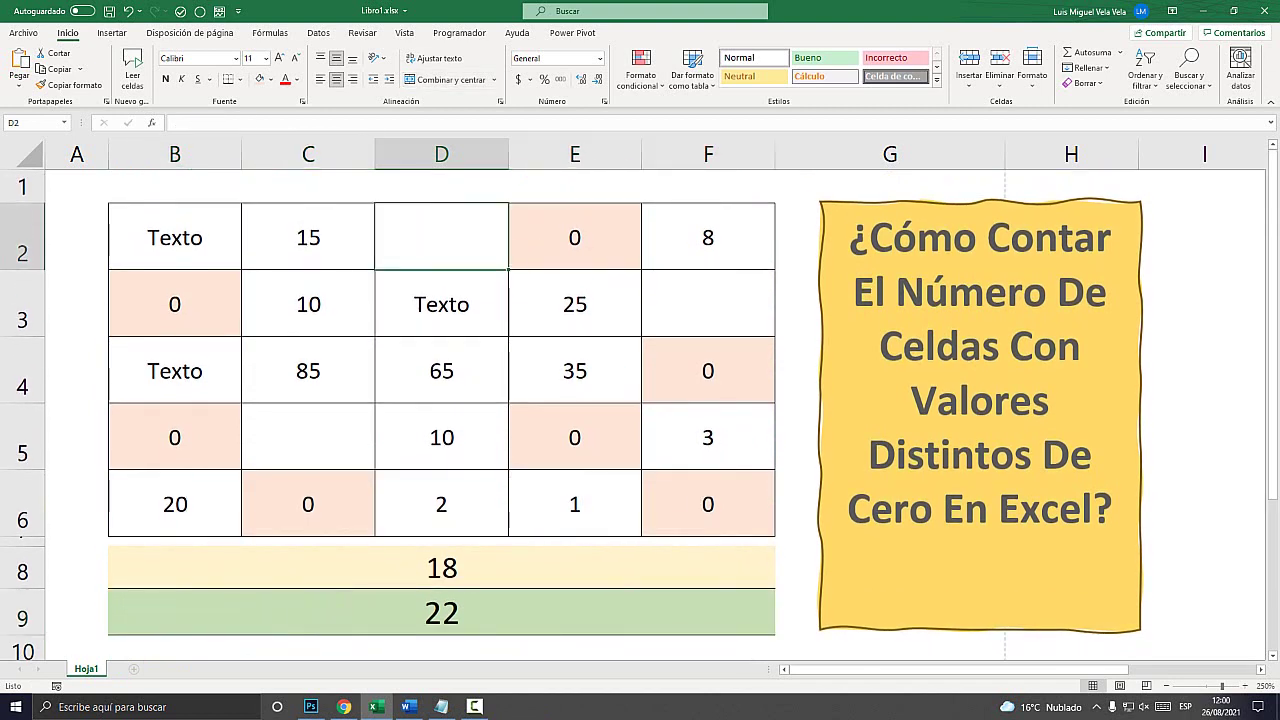
key("Escape")
left_click(708, 237)
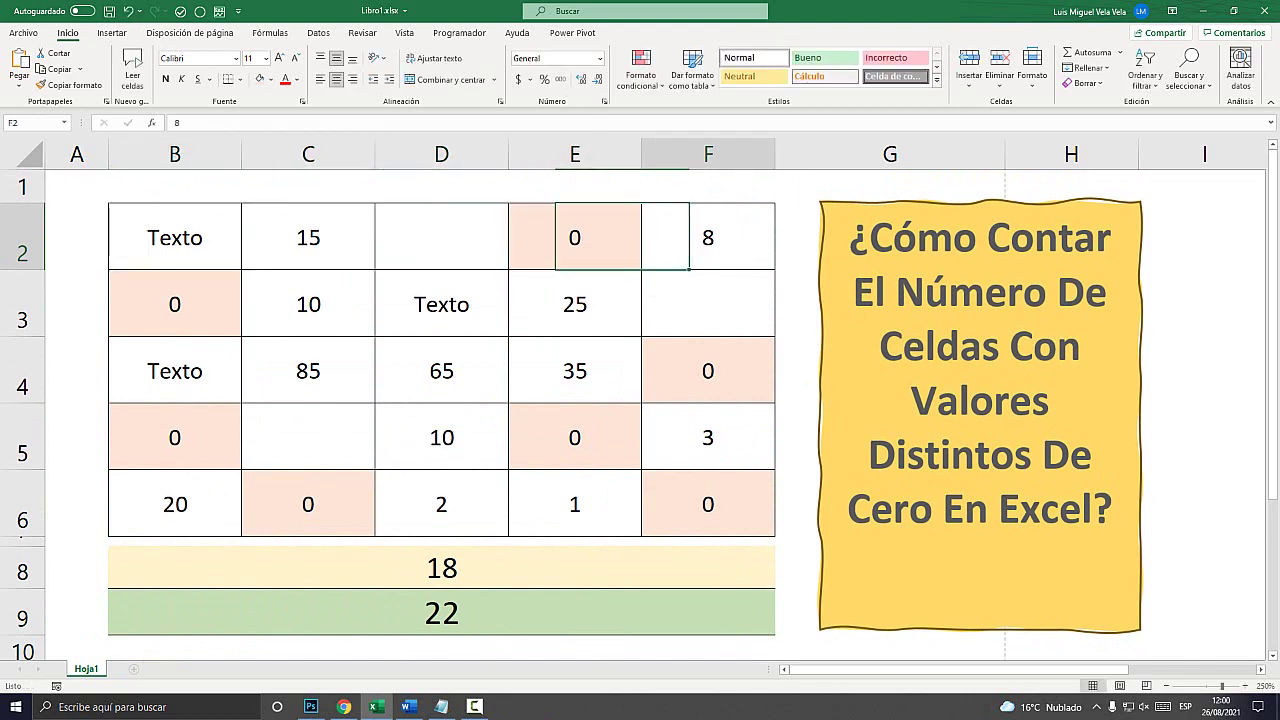
left_click(308, 304)
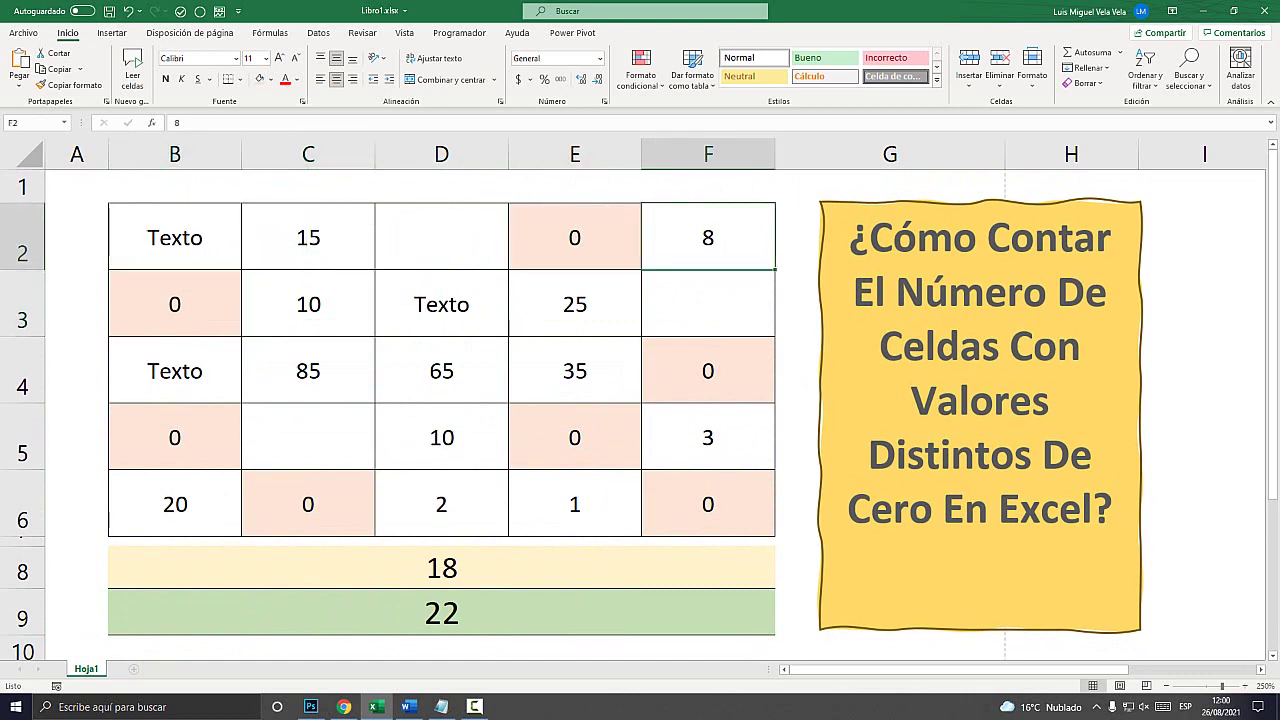
left_click(441, 304)
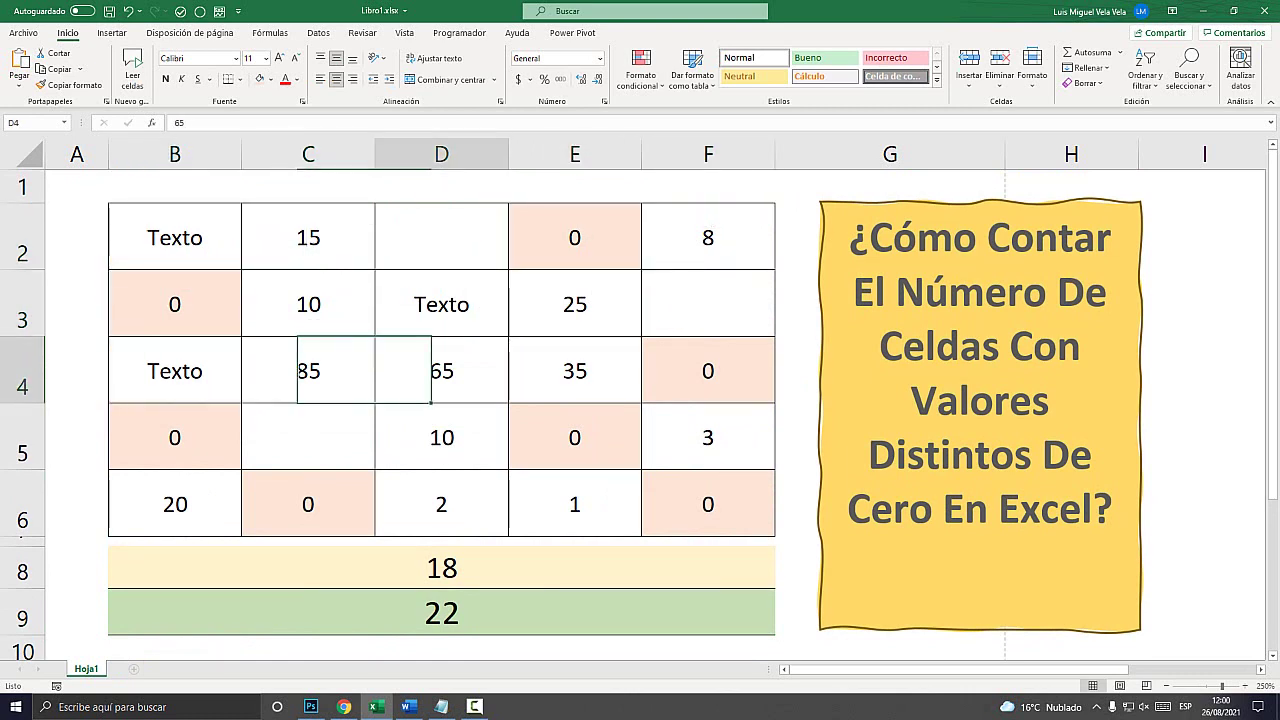
left_click(575, 371)
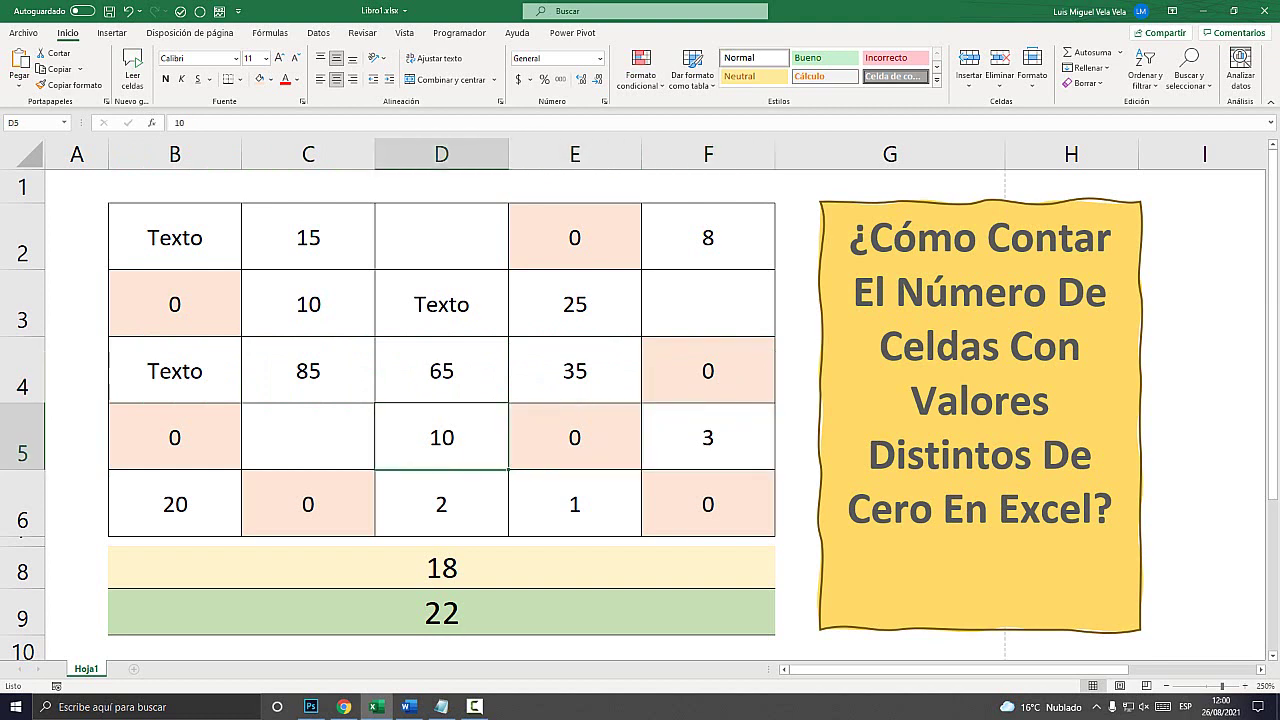
left_click(175, 437)
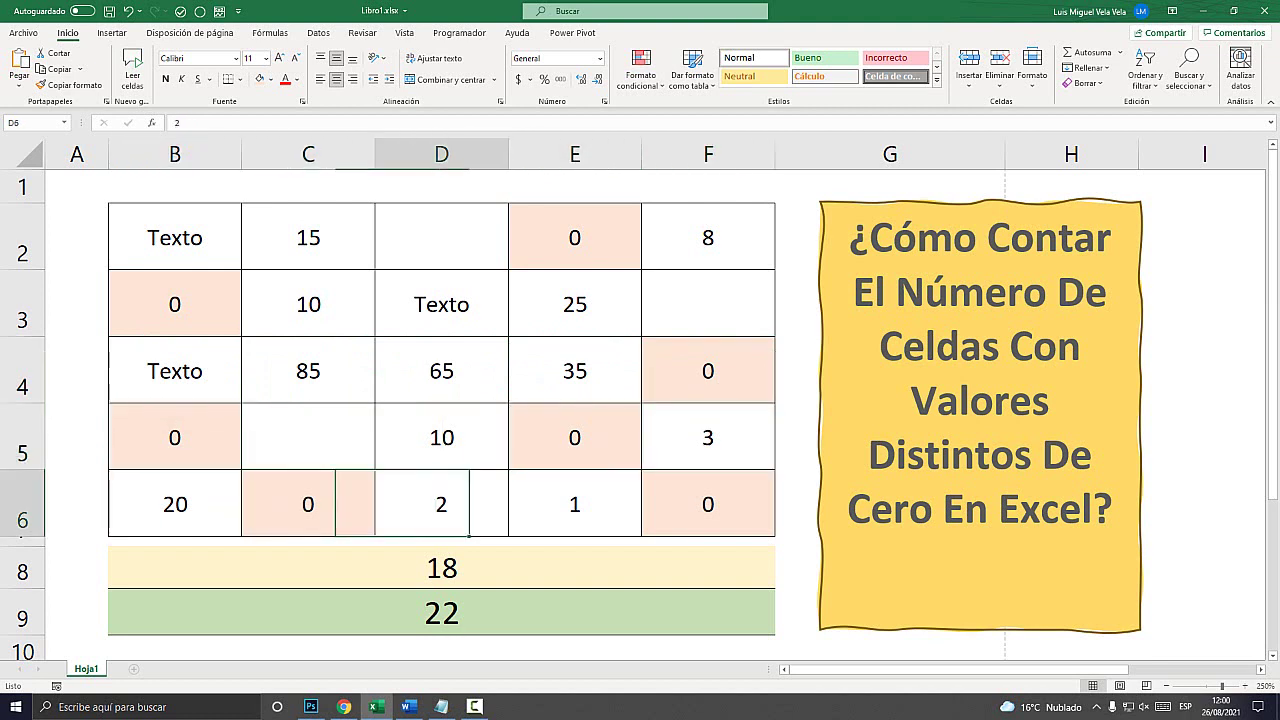
left_click(575, 504)
left_click(708, 504)
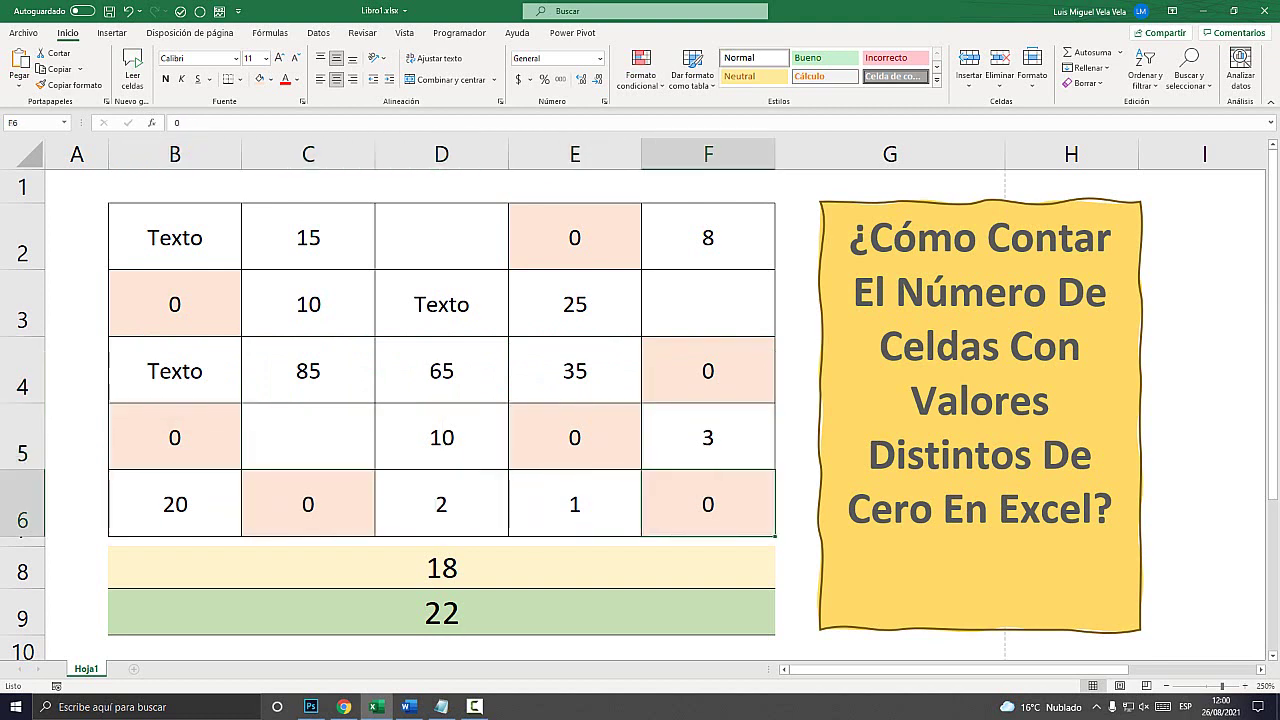
left_click(575, 371)
left_click(441, 237)
left_click(308, 437)
left_click(708, 304)
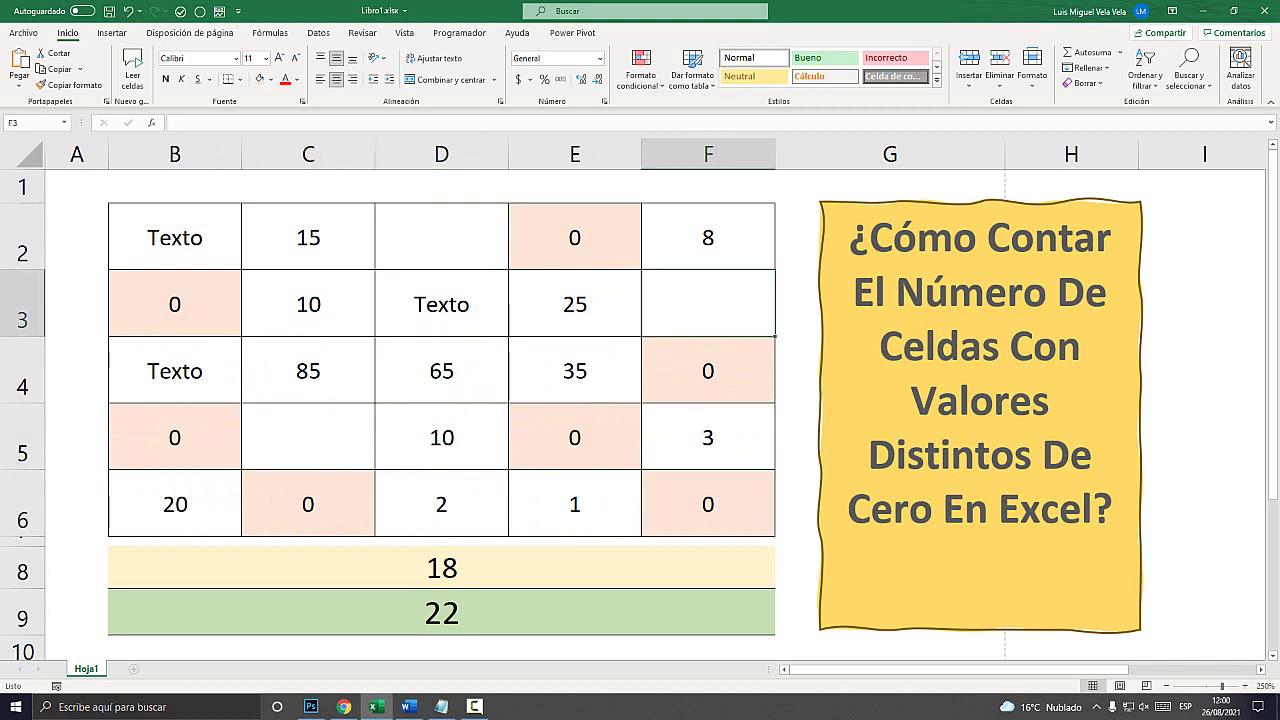
left_click(441, 237)
left_click(308, 437)
left_click(441, 186)
left_click(708, 304)
left_click(575, 237)
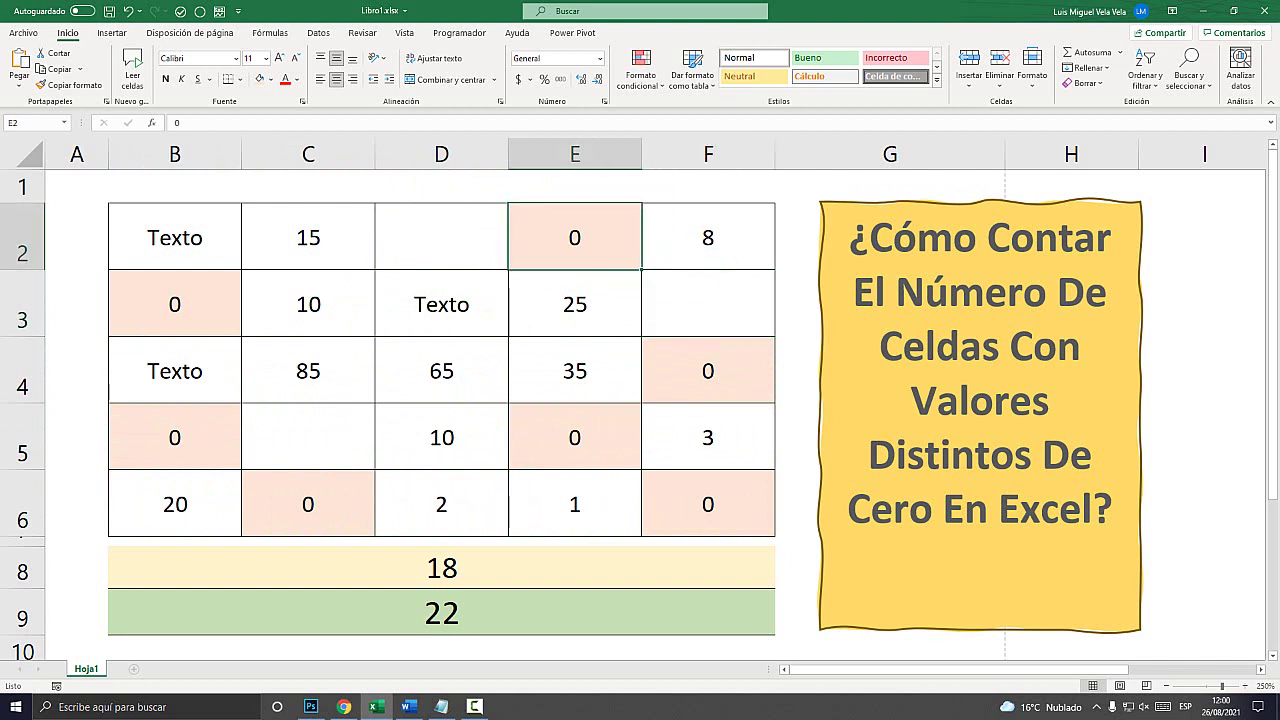
left_click(575, 437)
left_click(708, 371)
left_click(708, 504)
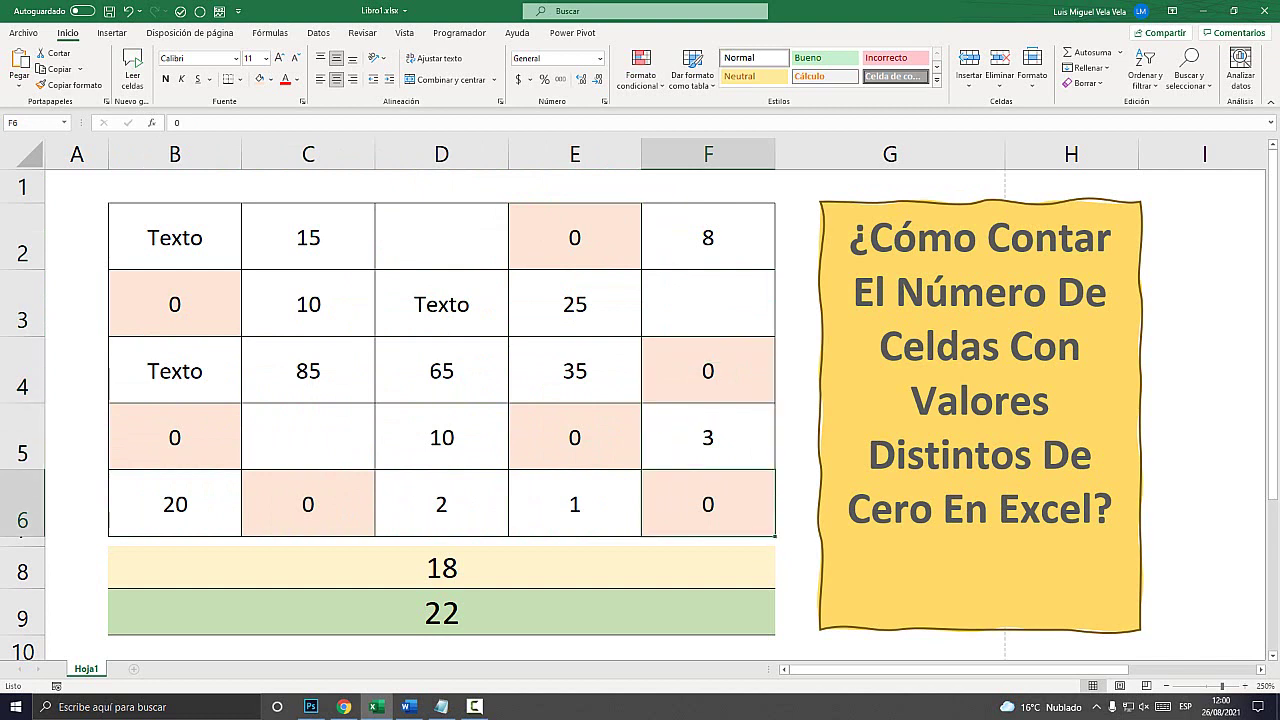
left_click(575, 237)
left_click(575, 437)
left_click(708, 371)
left_click(708, 504)
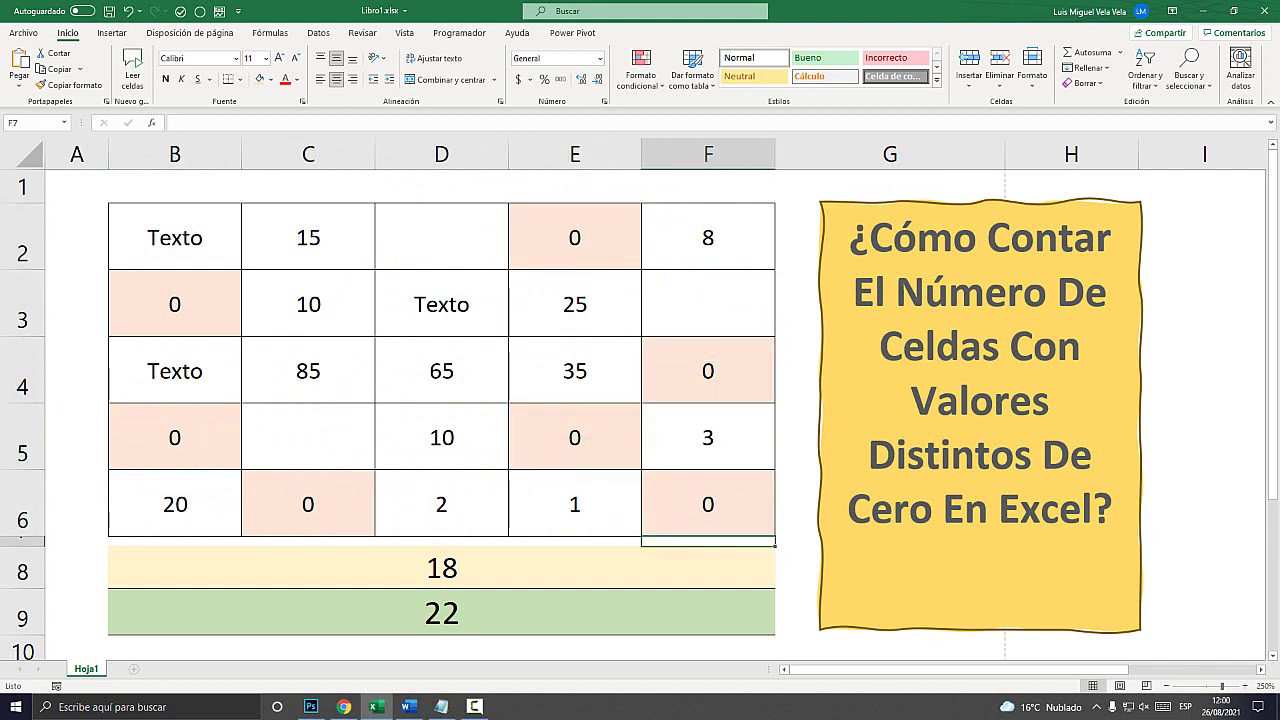
left_click(308, 504)
- Extend B9 to =CONTARA(B2:F6)-CONTAR.SI(B2:F6;"=0"), which returns 15
double_click(441, 612)
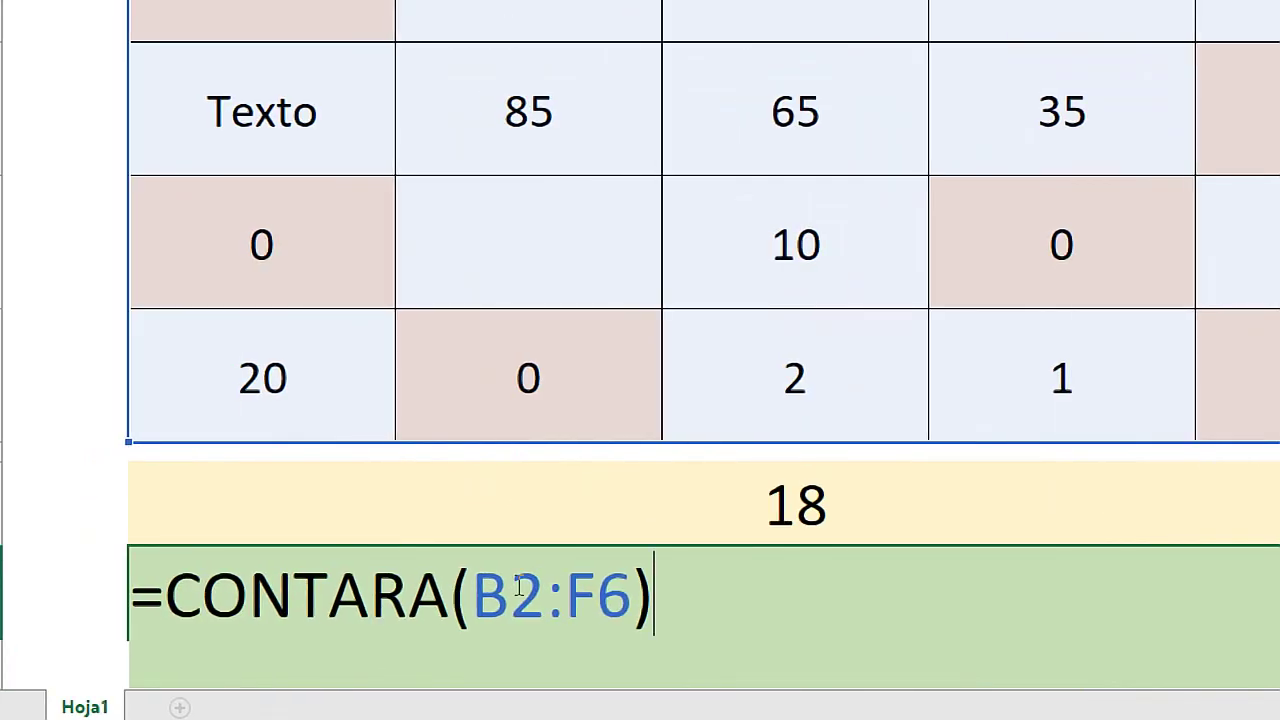
type("-")
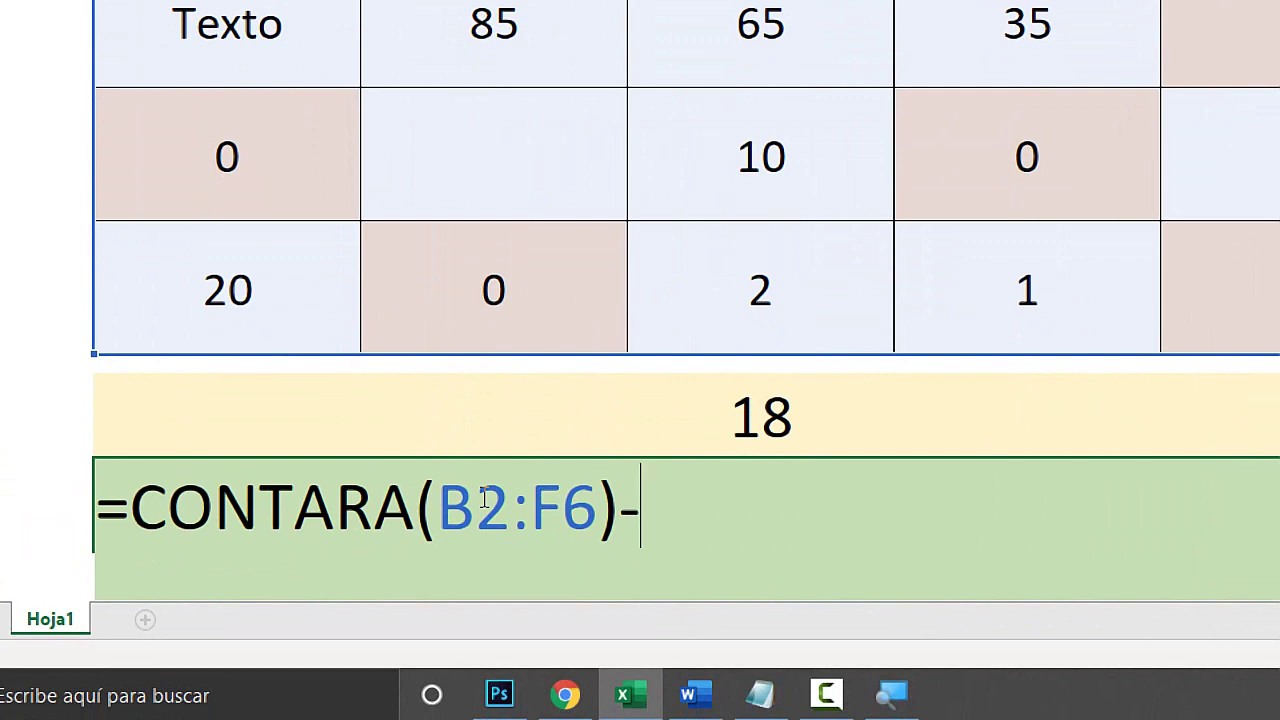
type("contar")
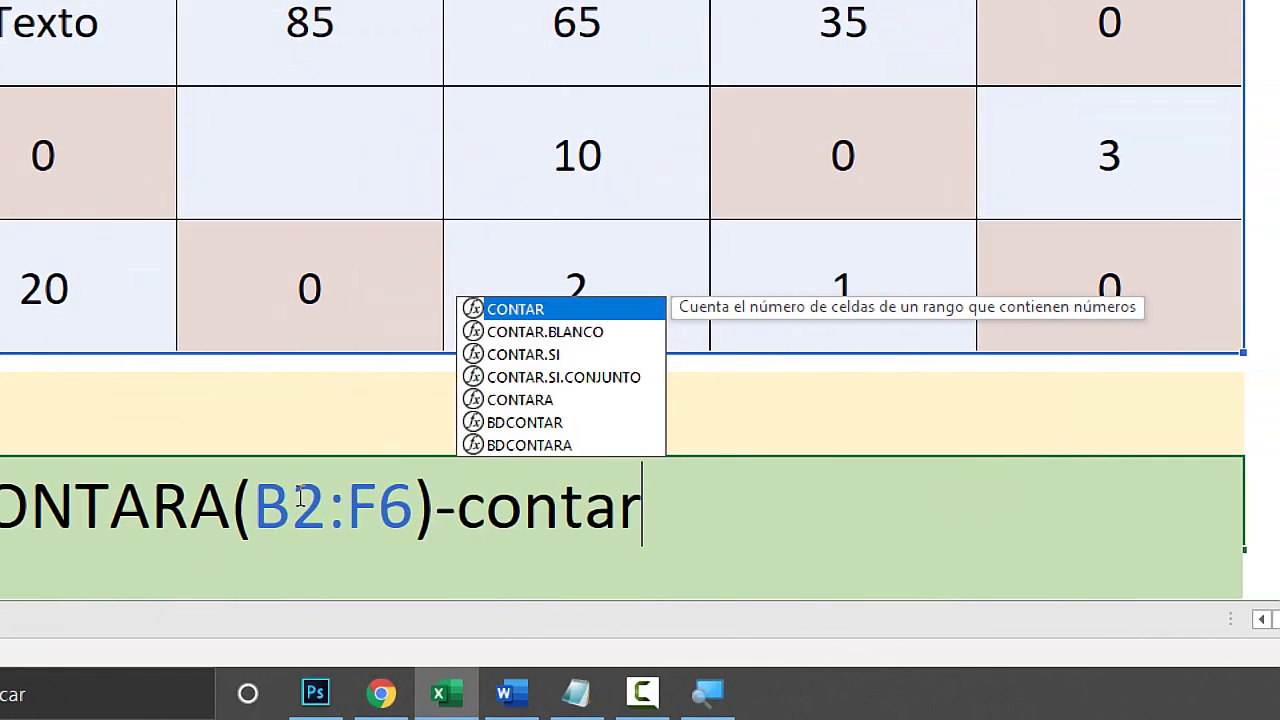
type(".si")
key("Tab")
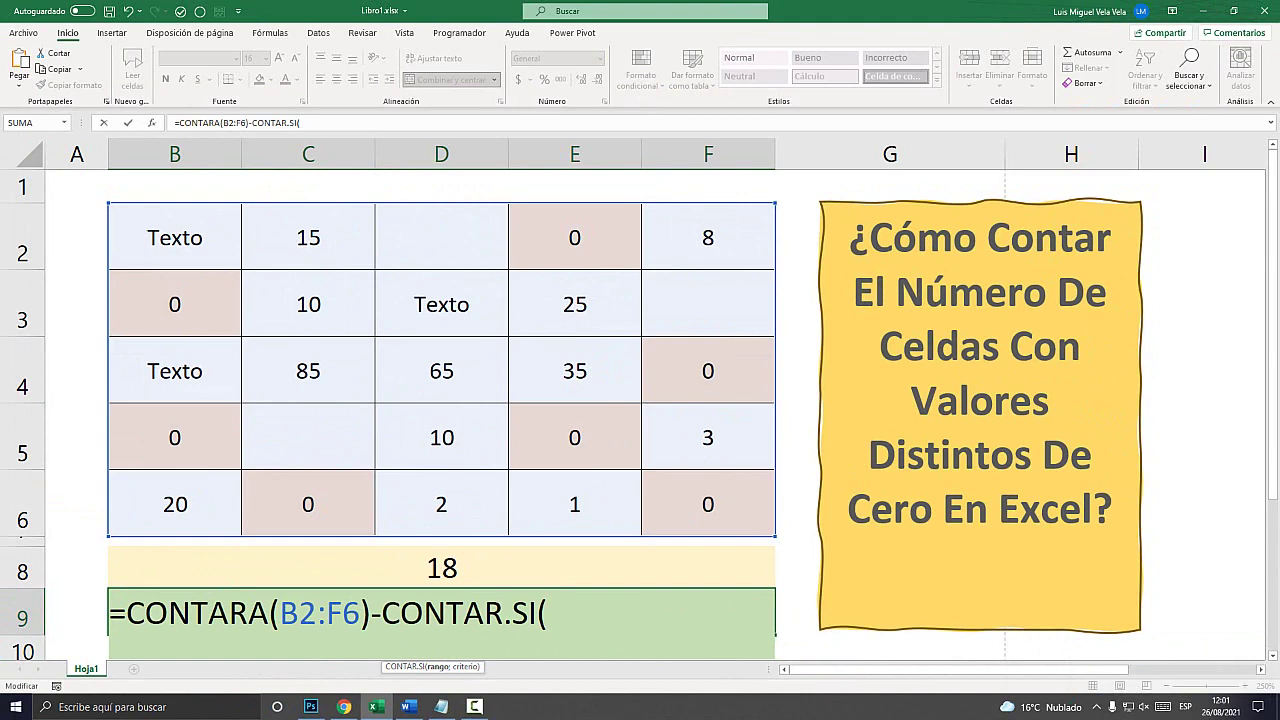
left_click_drag(175, 237, 708, 504)
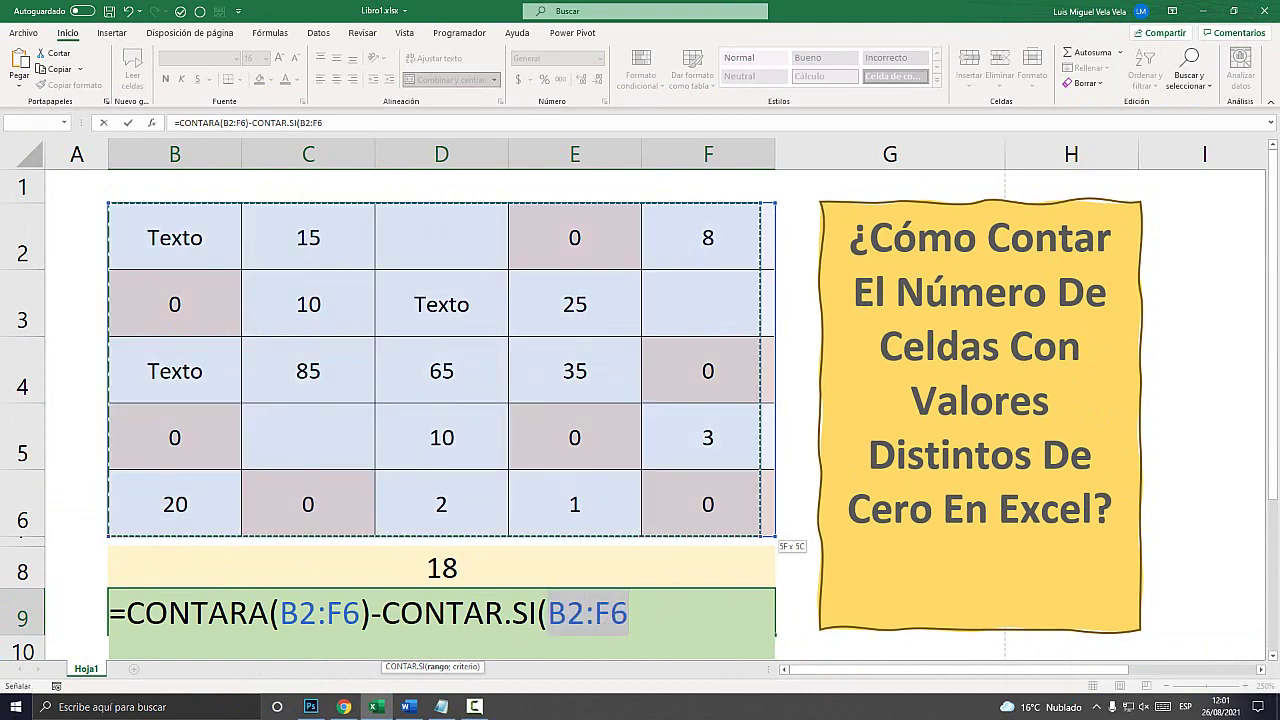
left_click(663, 611)
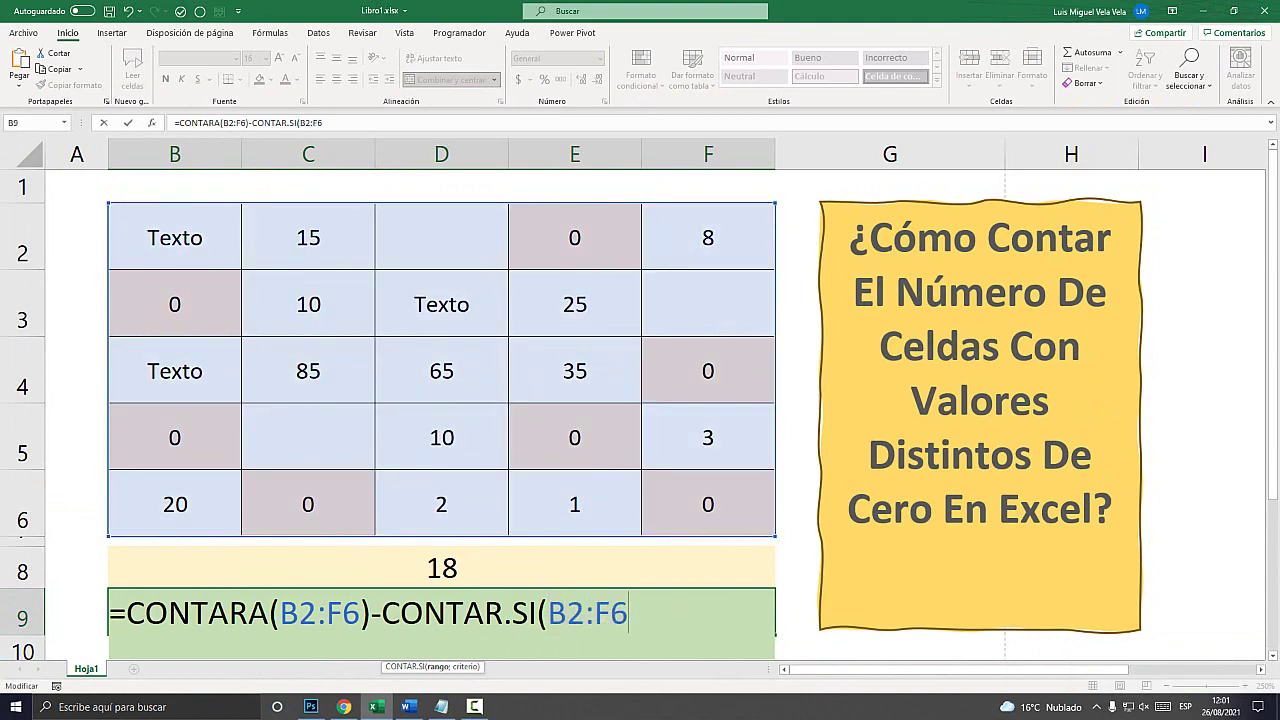
type(";")
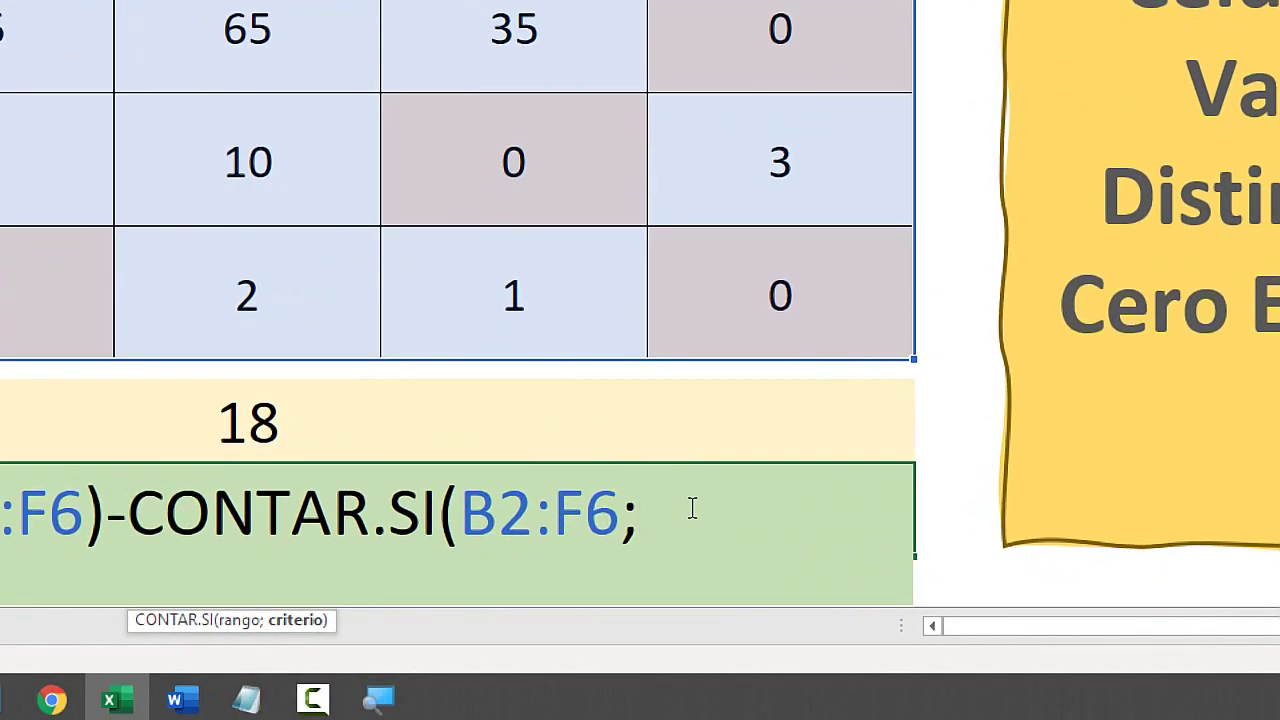
type("\"=")
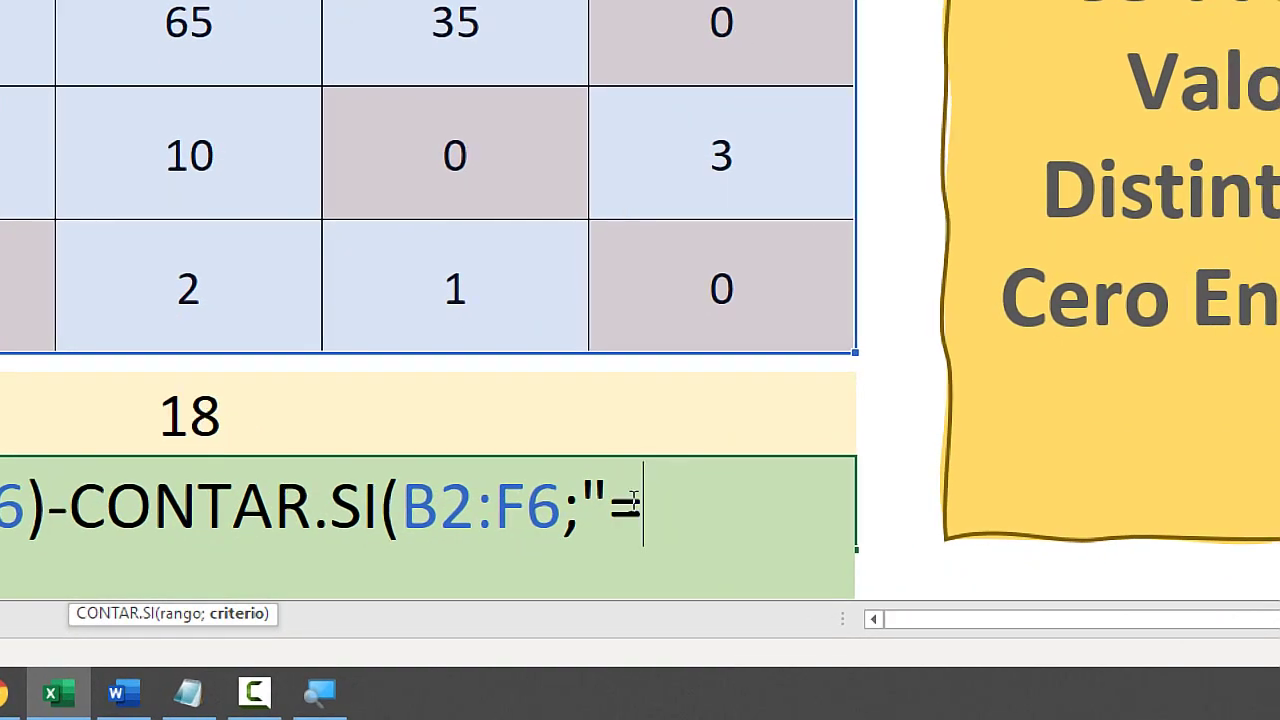
type("0")
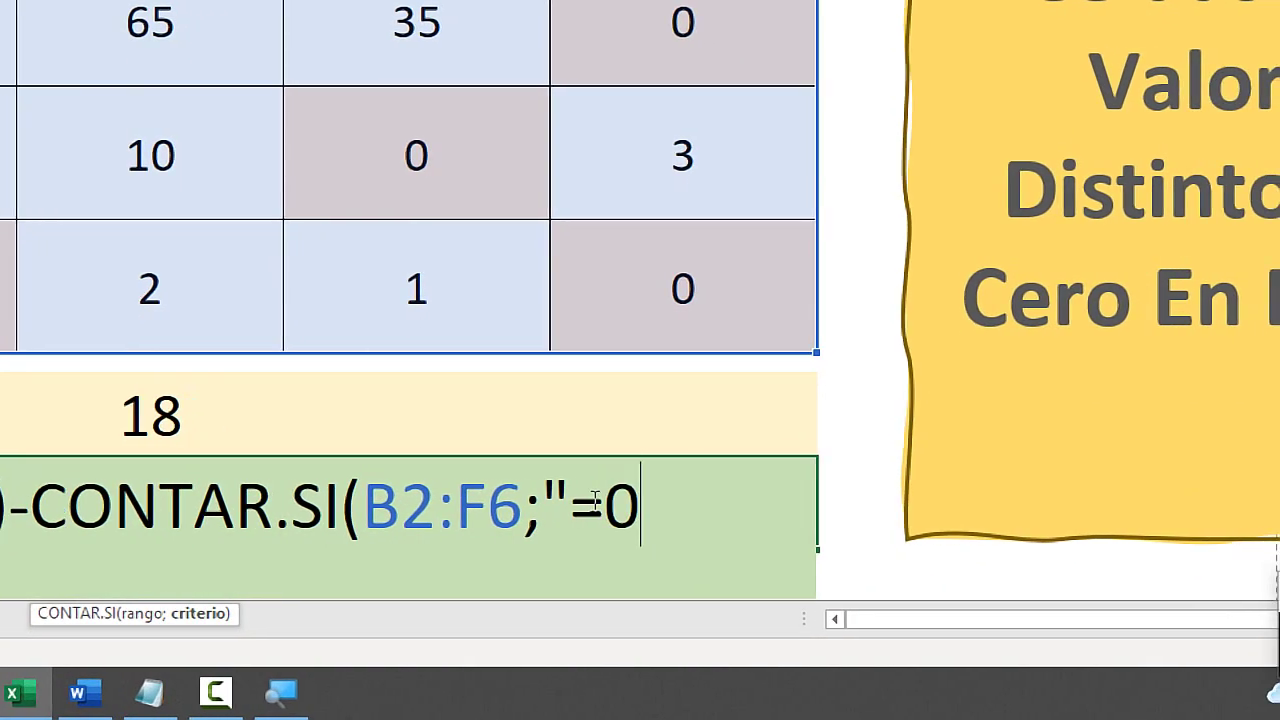
type("\")")
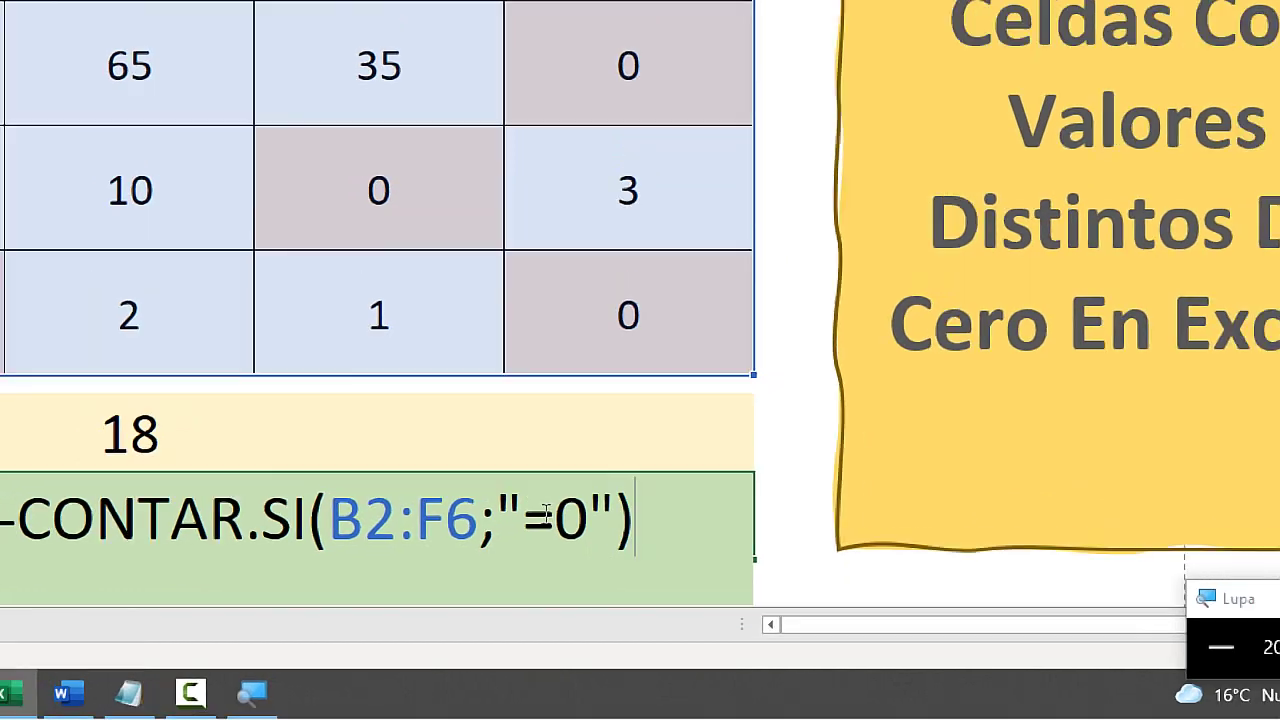
key("Return")
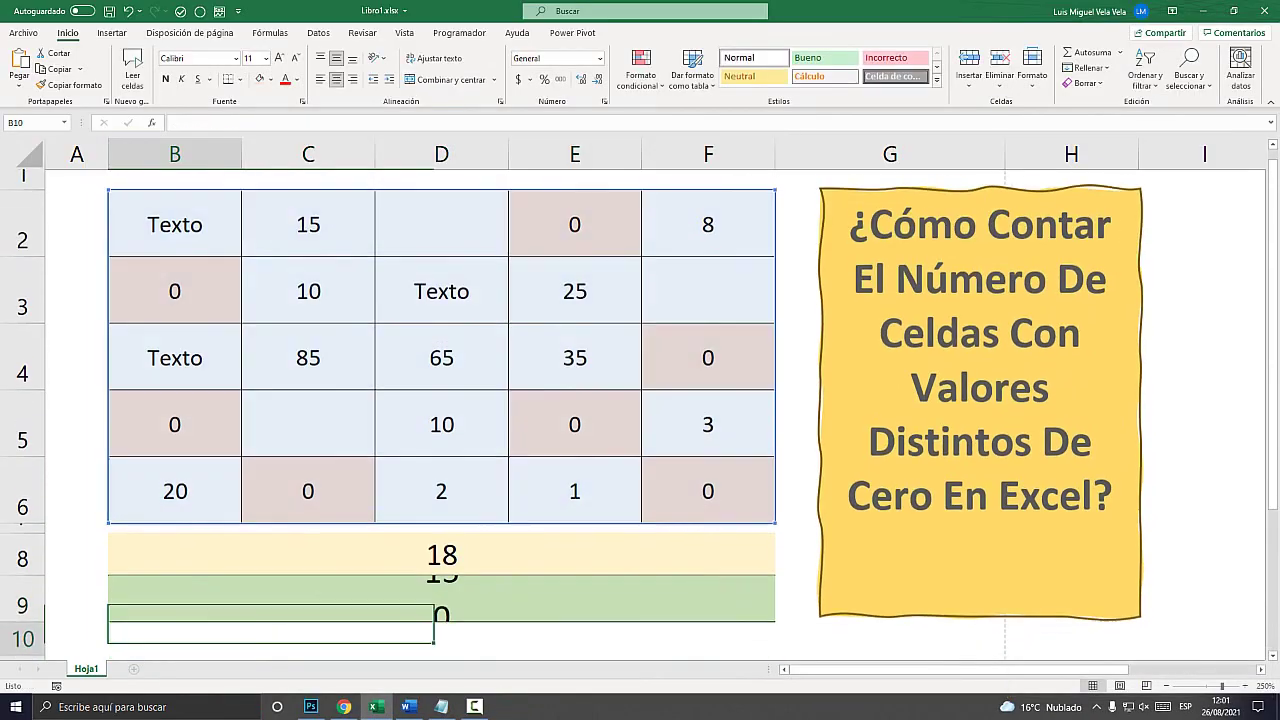
key("Up")
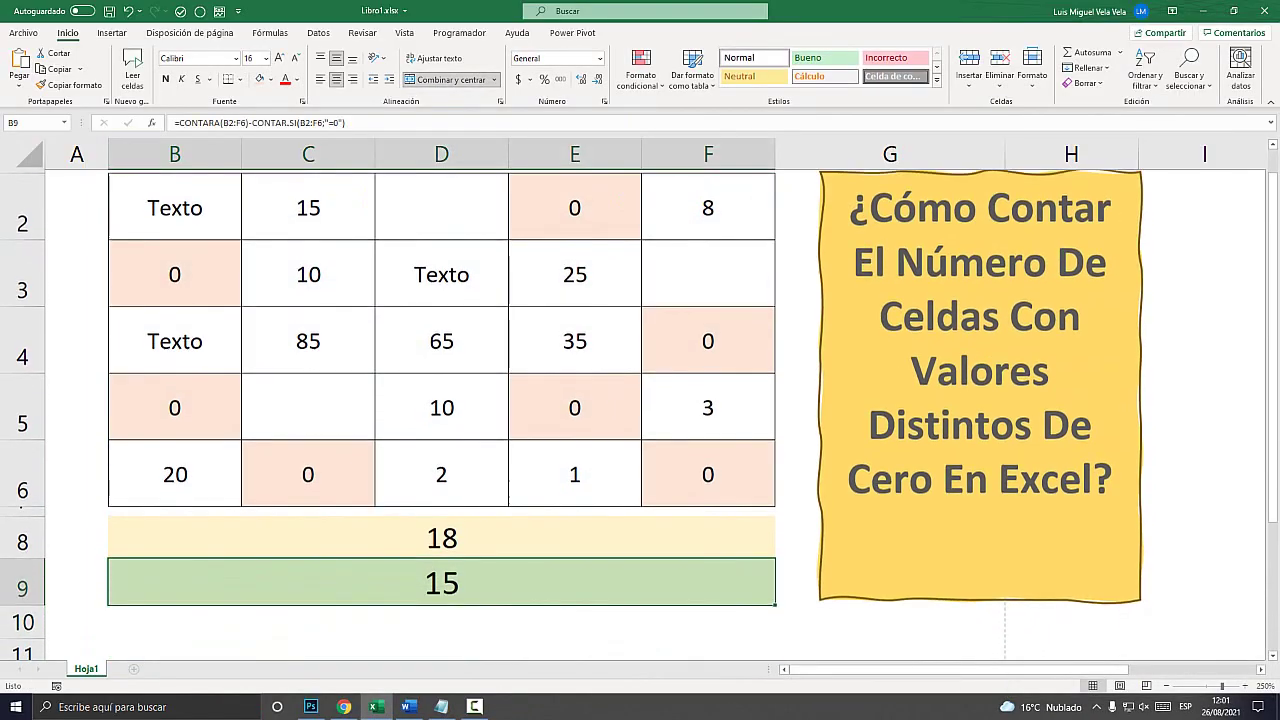
scroll(640, 400, "up", 1)
key("Up")
key("F2")
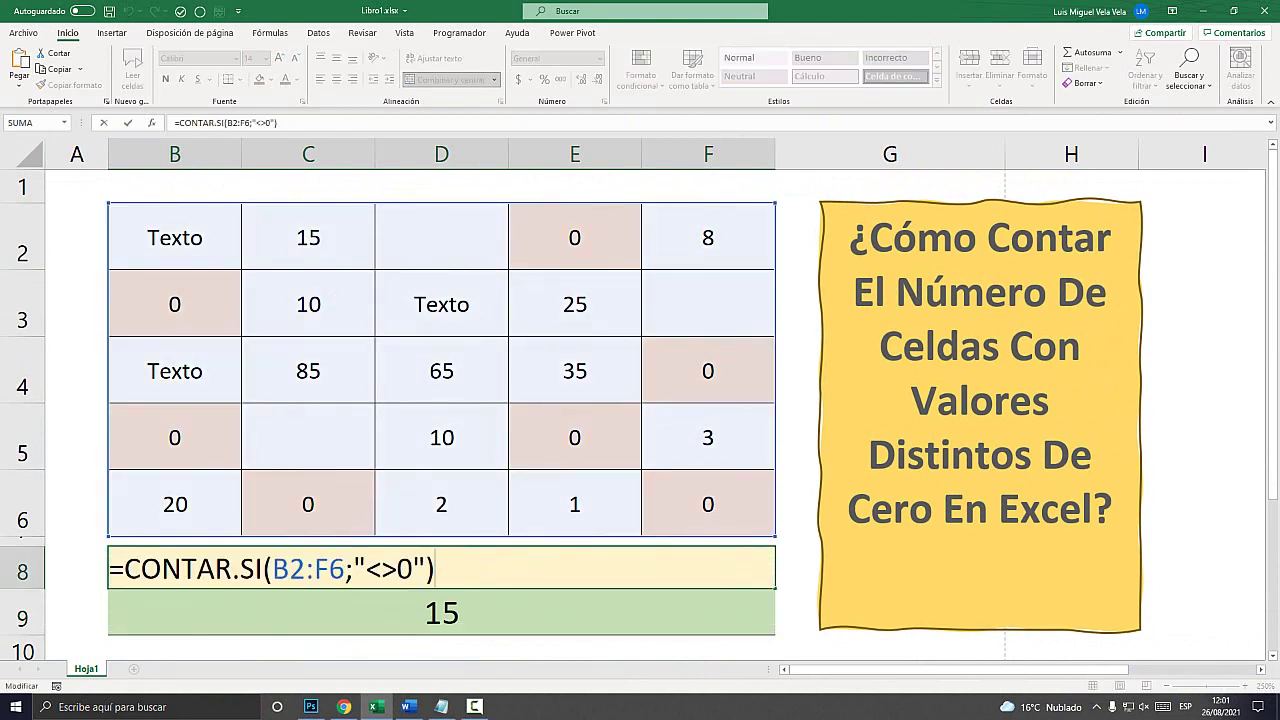
key("ctrl+Return")
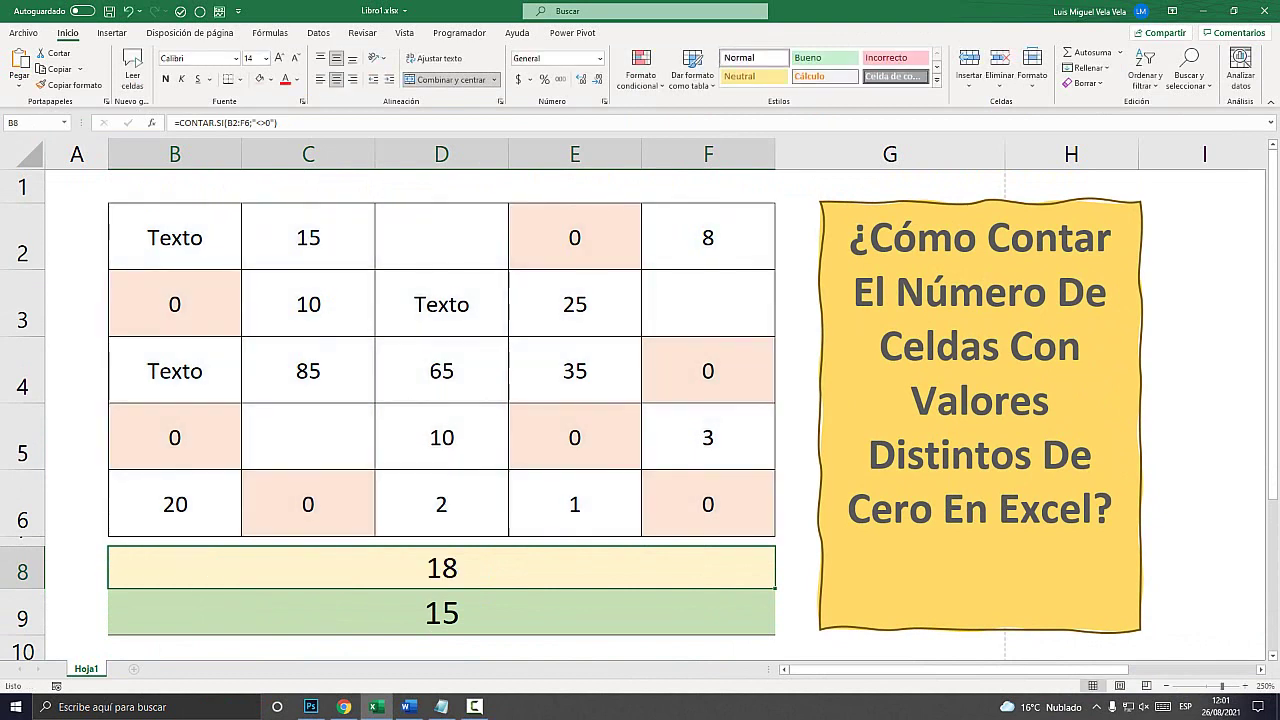
left_click(441, 237)
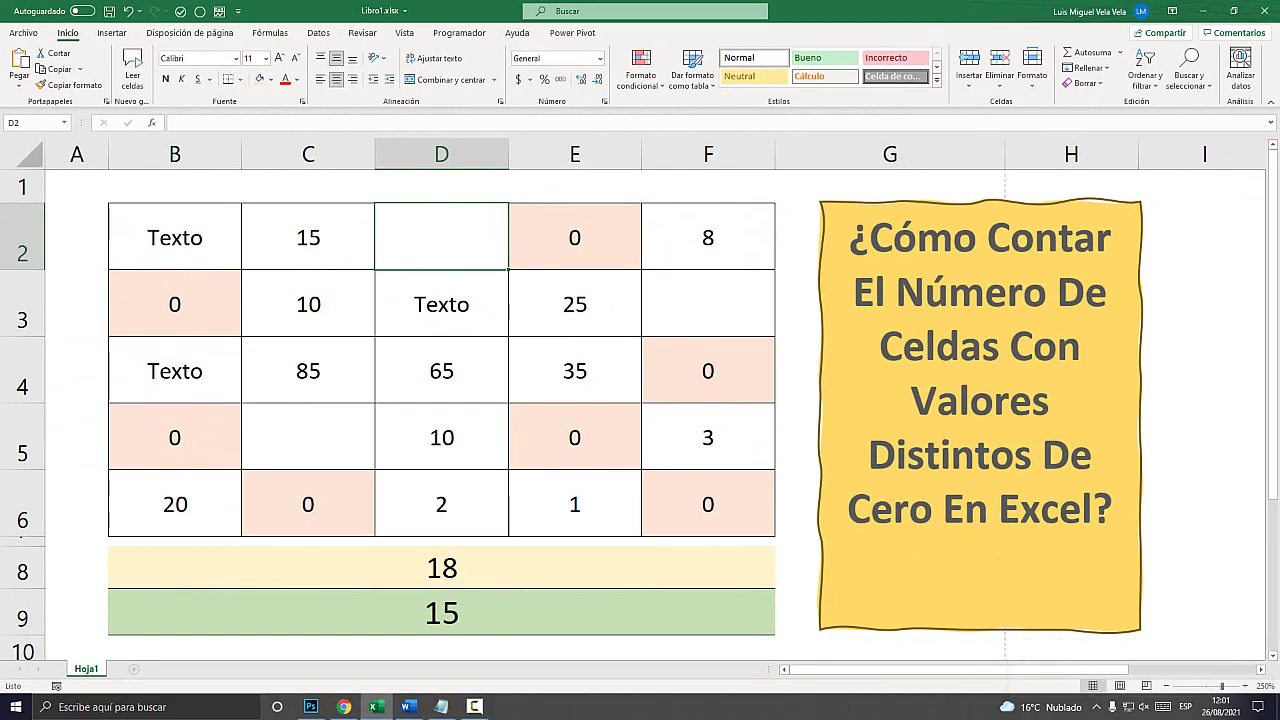
double_click(441, 612)
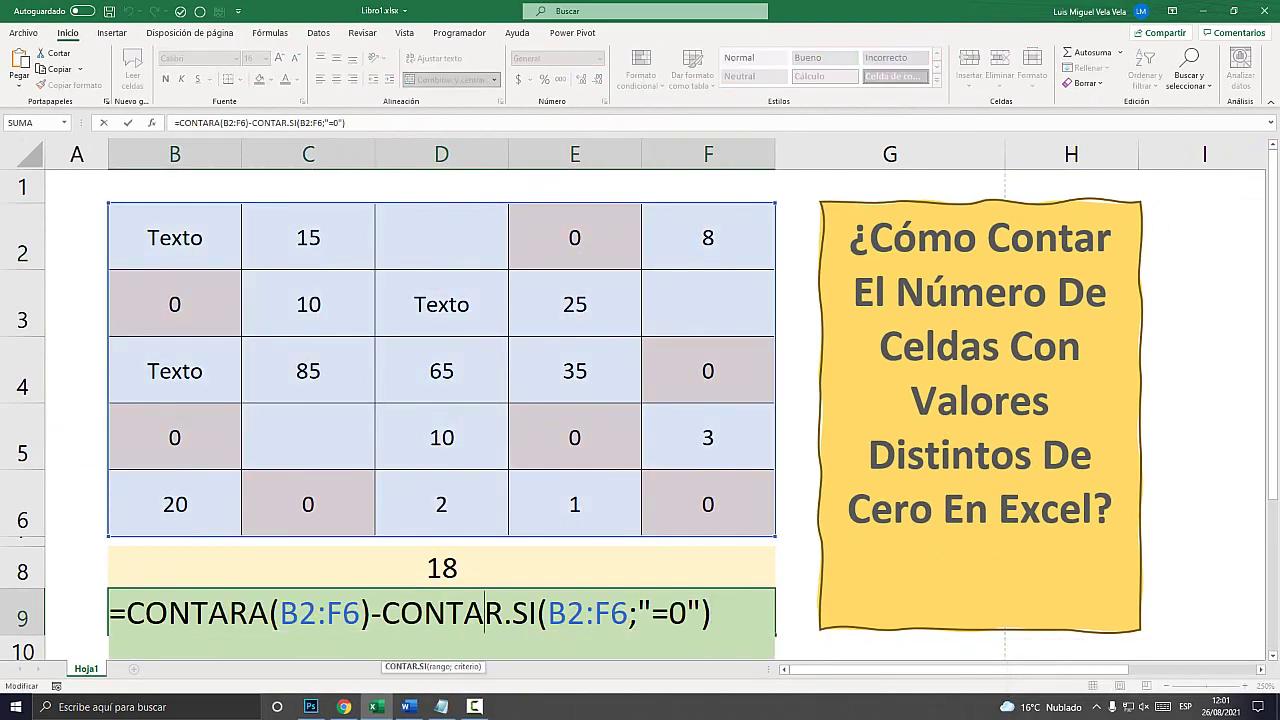
key("ctrl+Return")
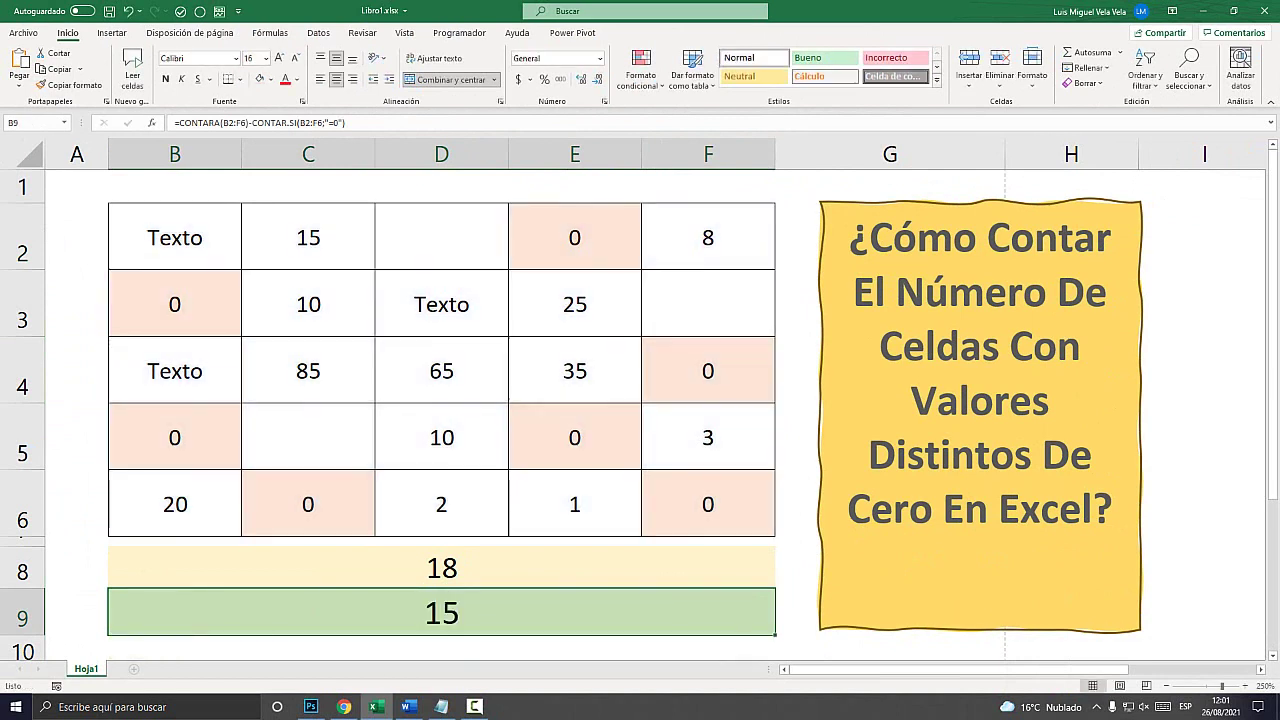
left_click(441, 237)
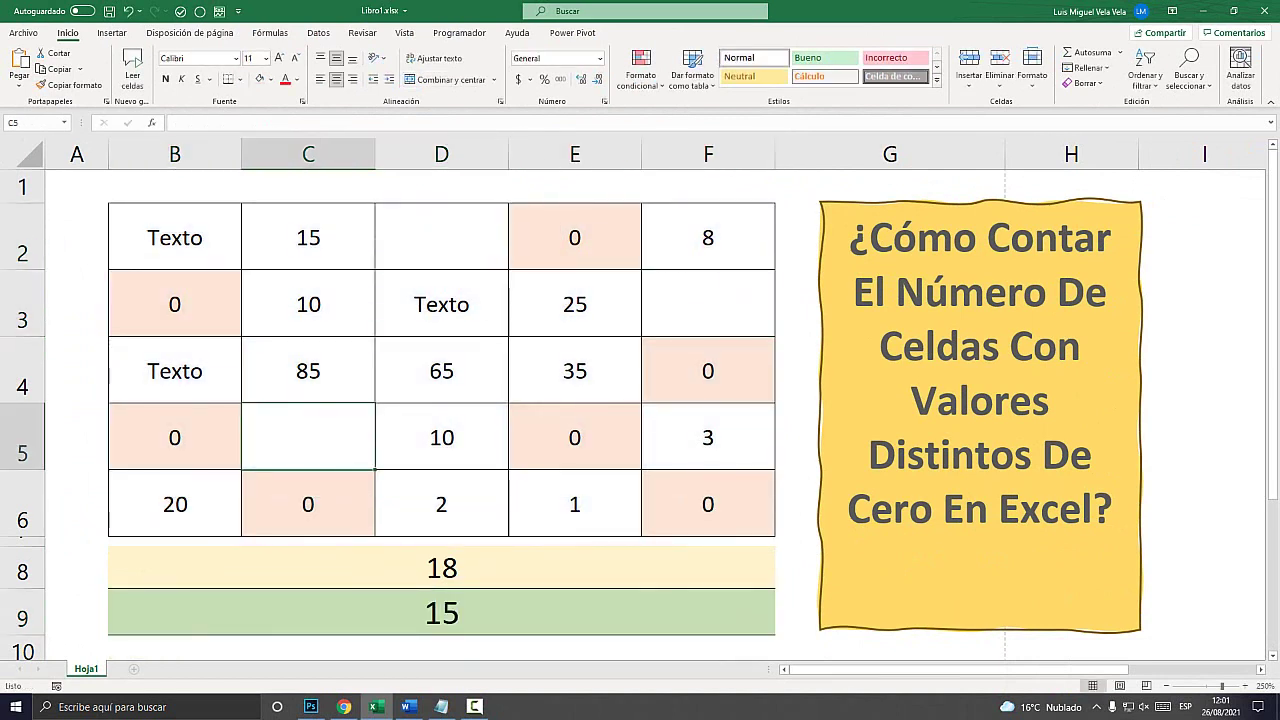
left_click(441, 567)
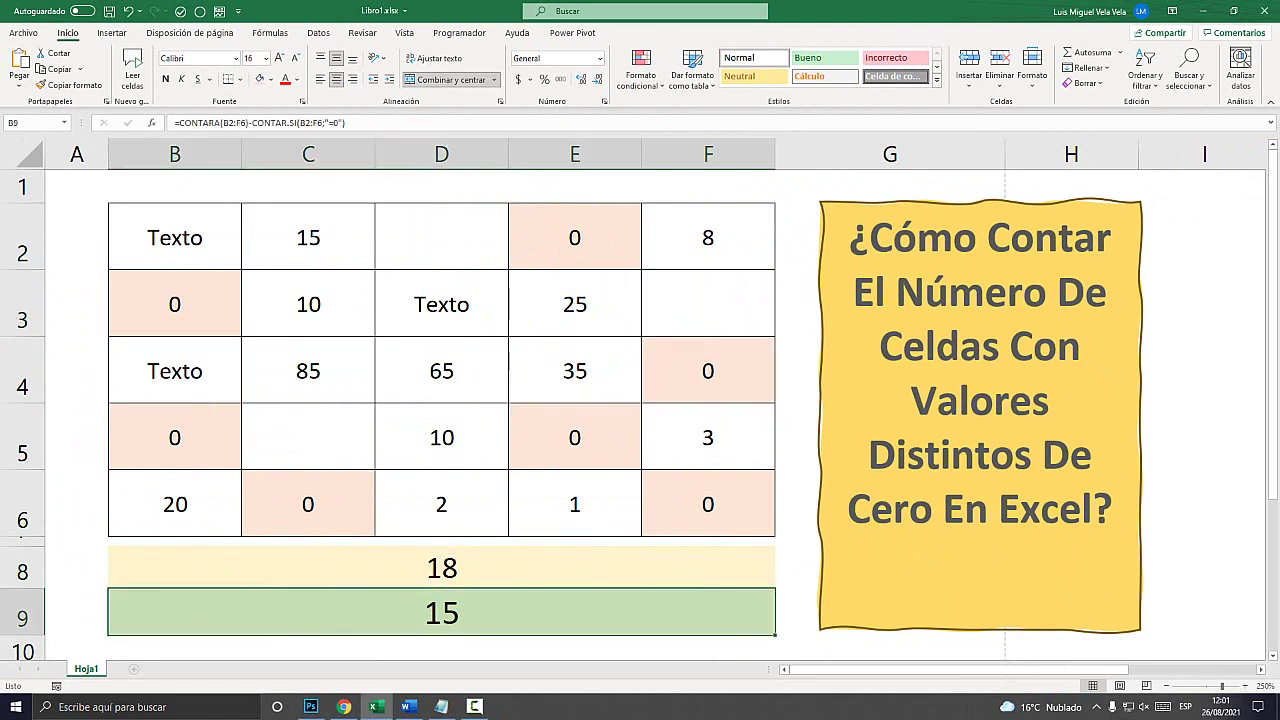
left_click(441, 237)
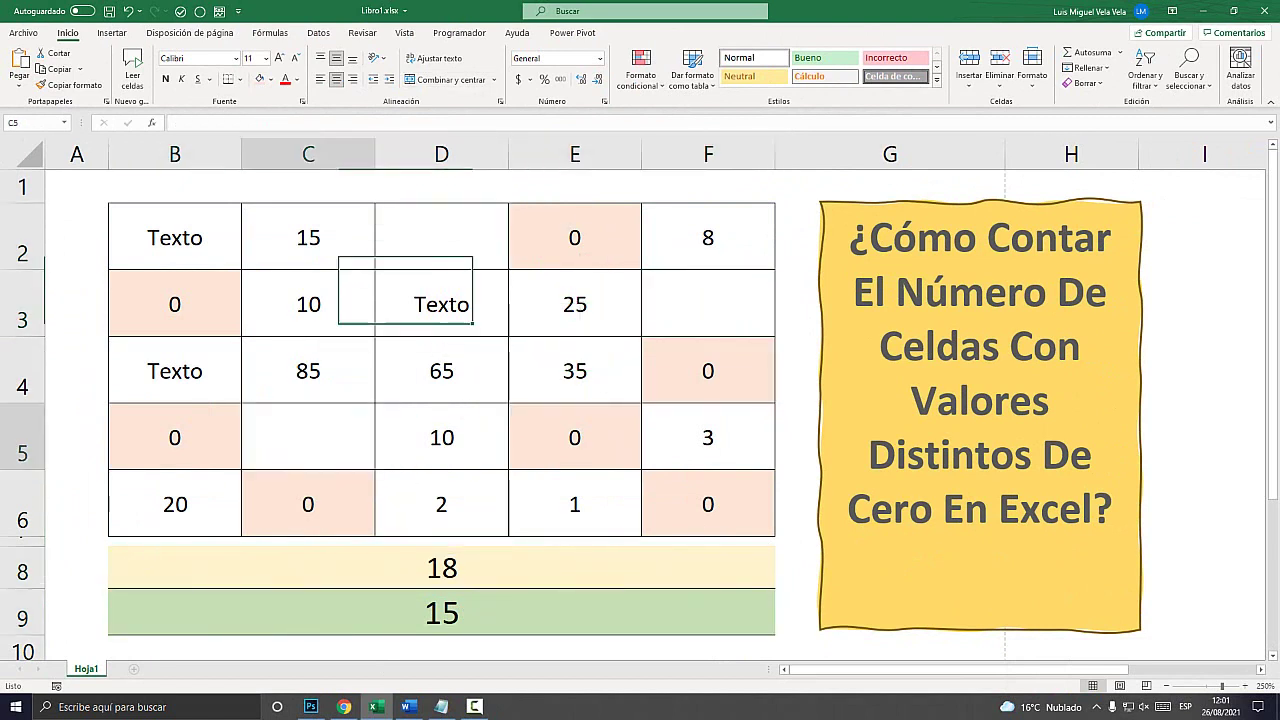
left_click(708, 303)
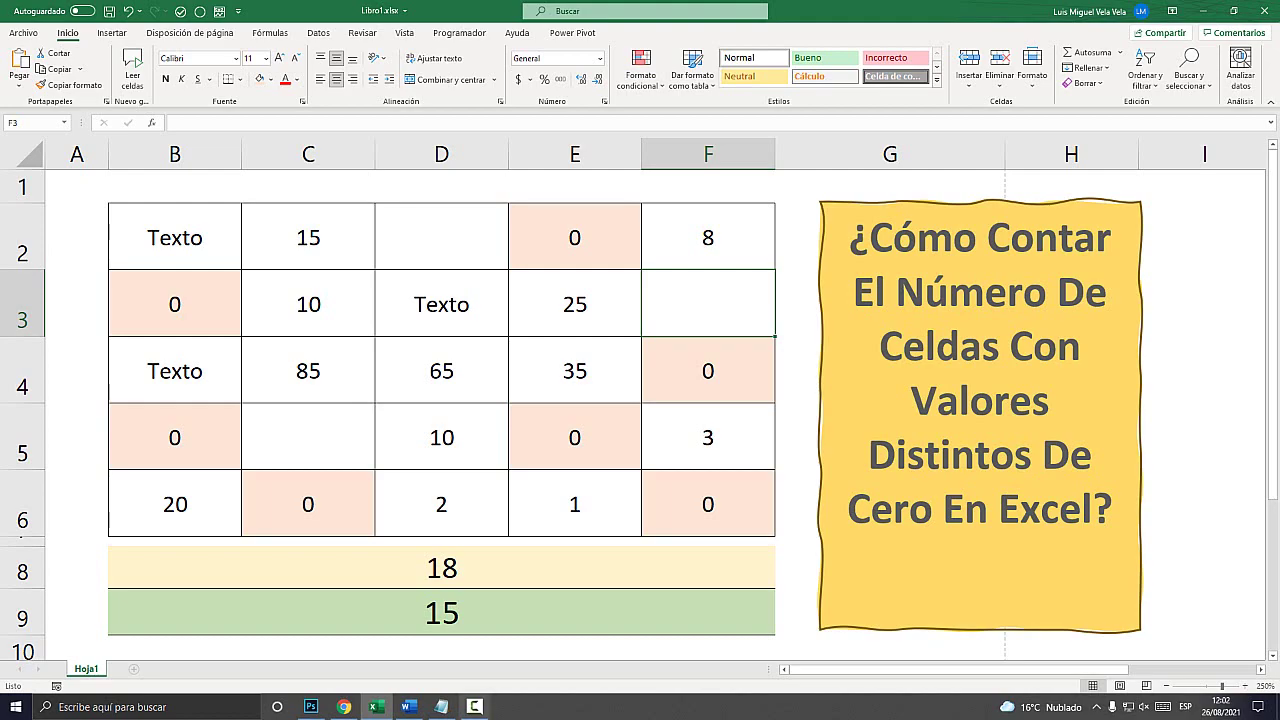
key("F9")
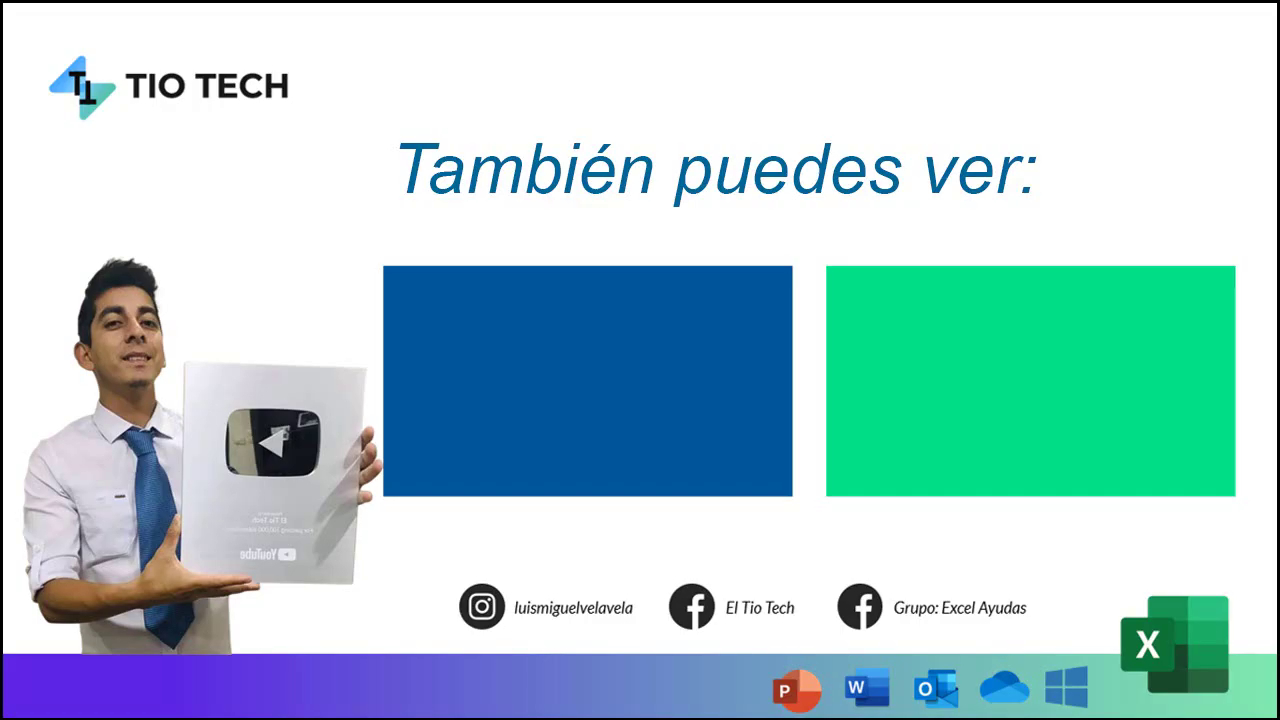